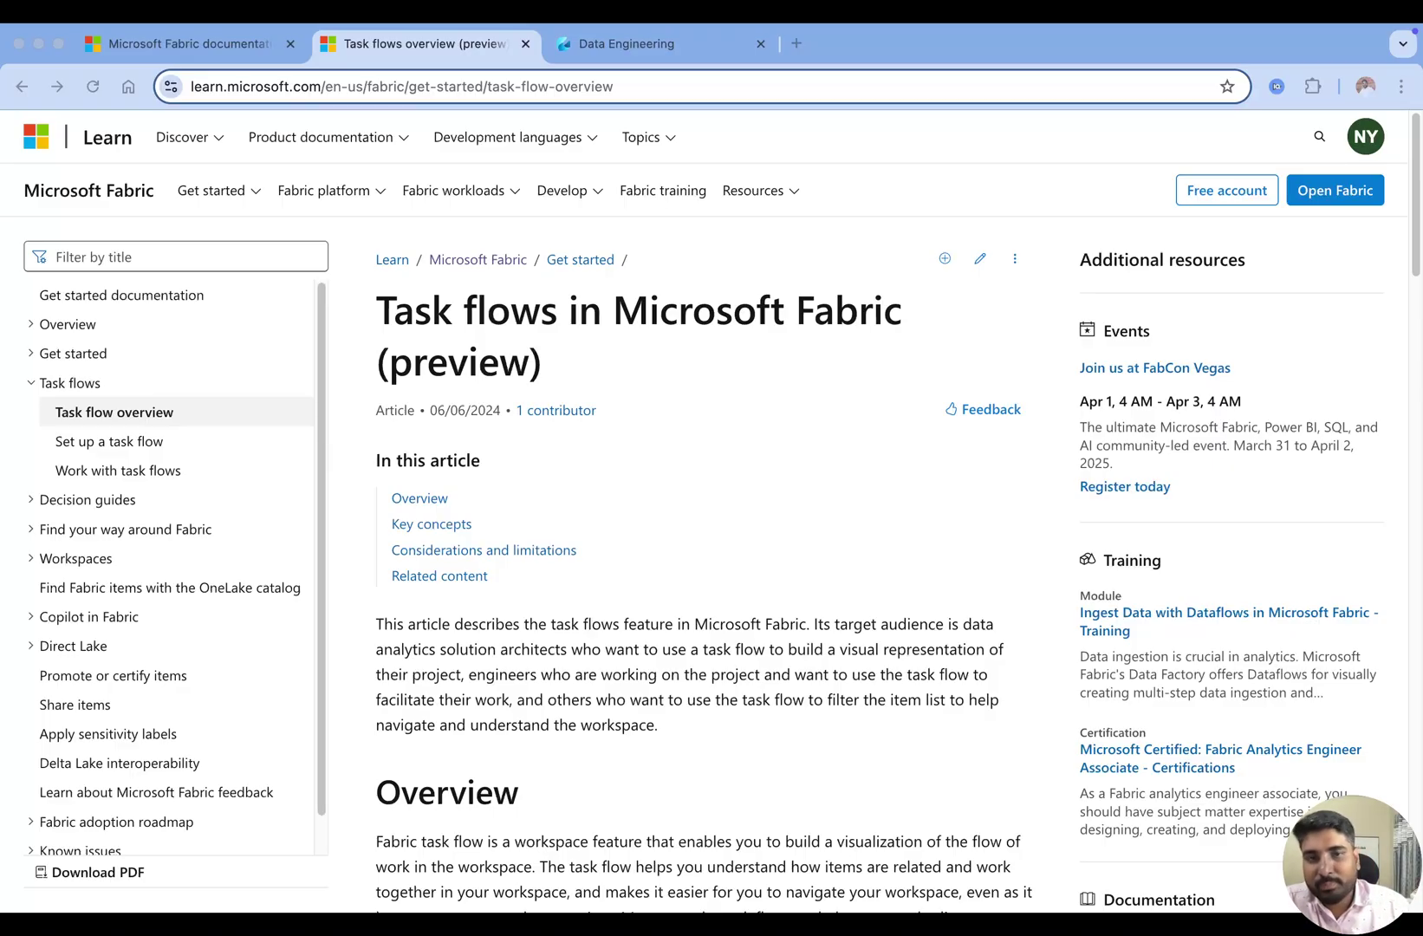
# Read the introduction and Overview section of the Task flows in Microsoft Fabric article, including the sample workspace image
pyautogui.scroll(-5, 564, 551)
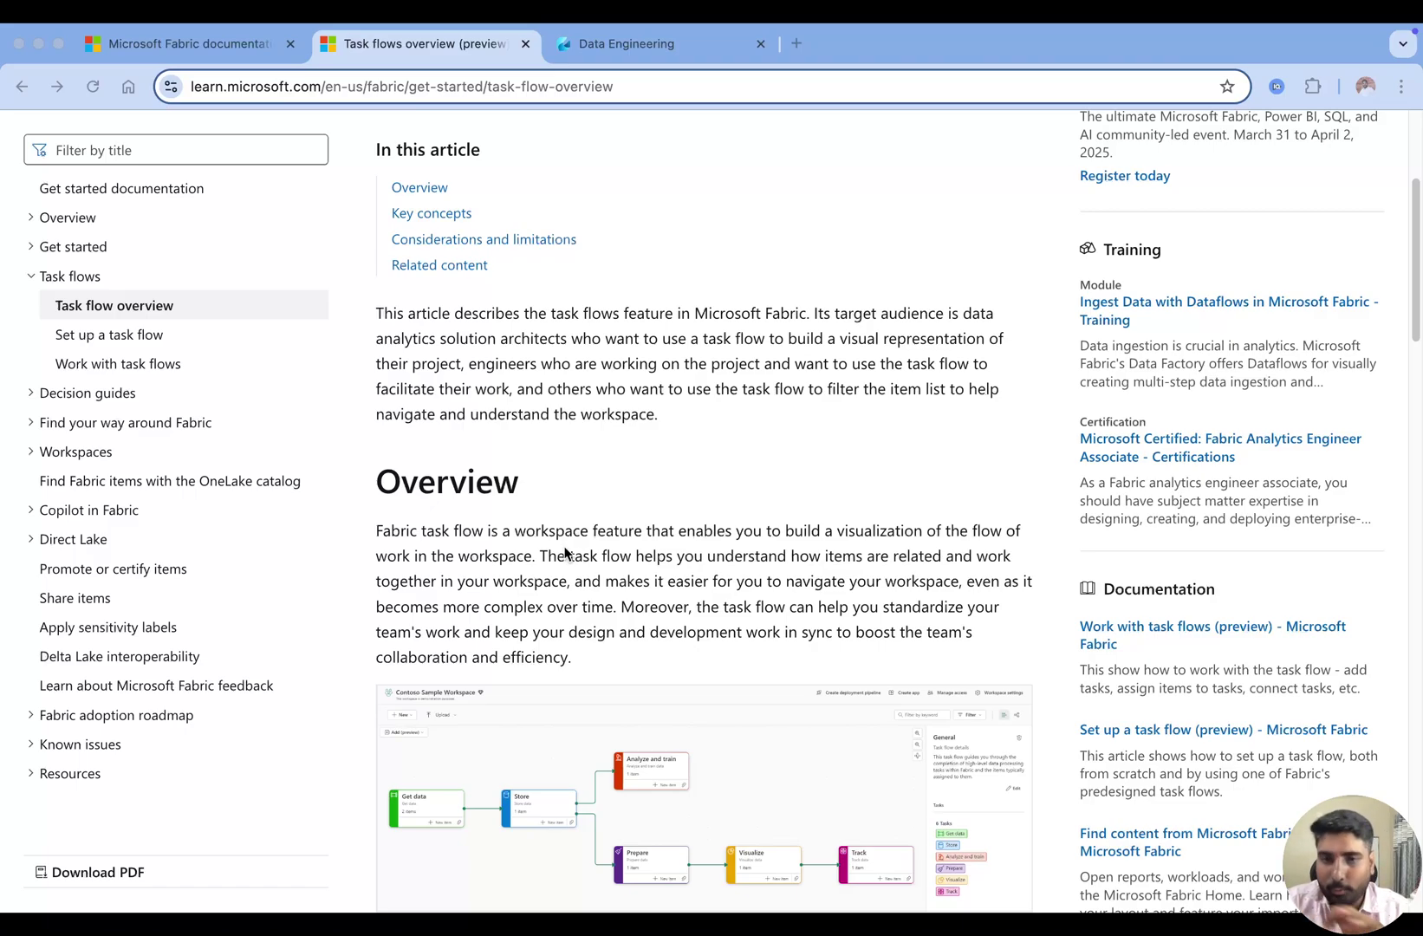
pyautogui.scroll(-3, 653, 567)
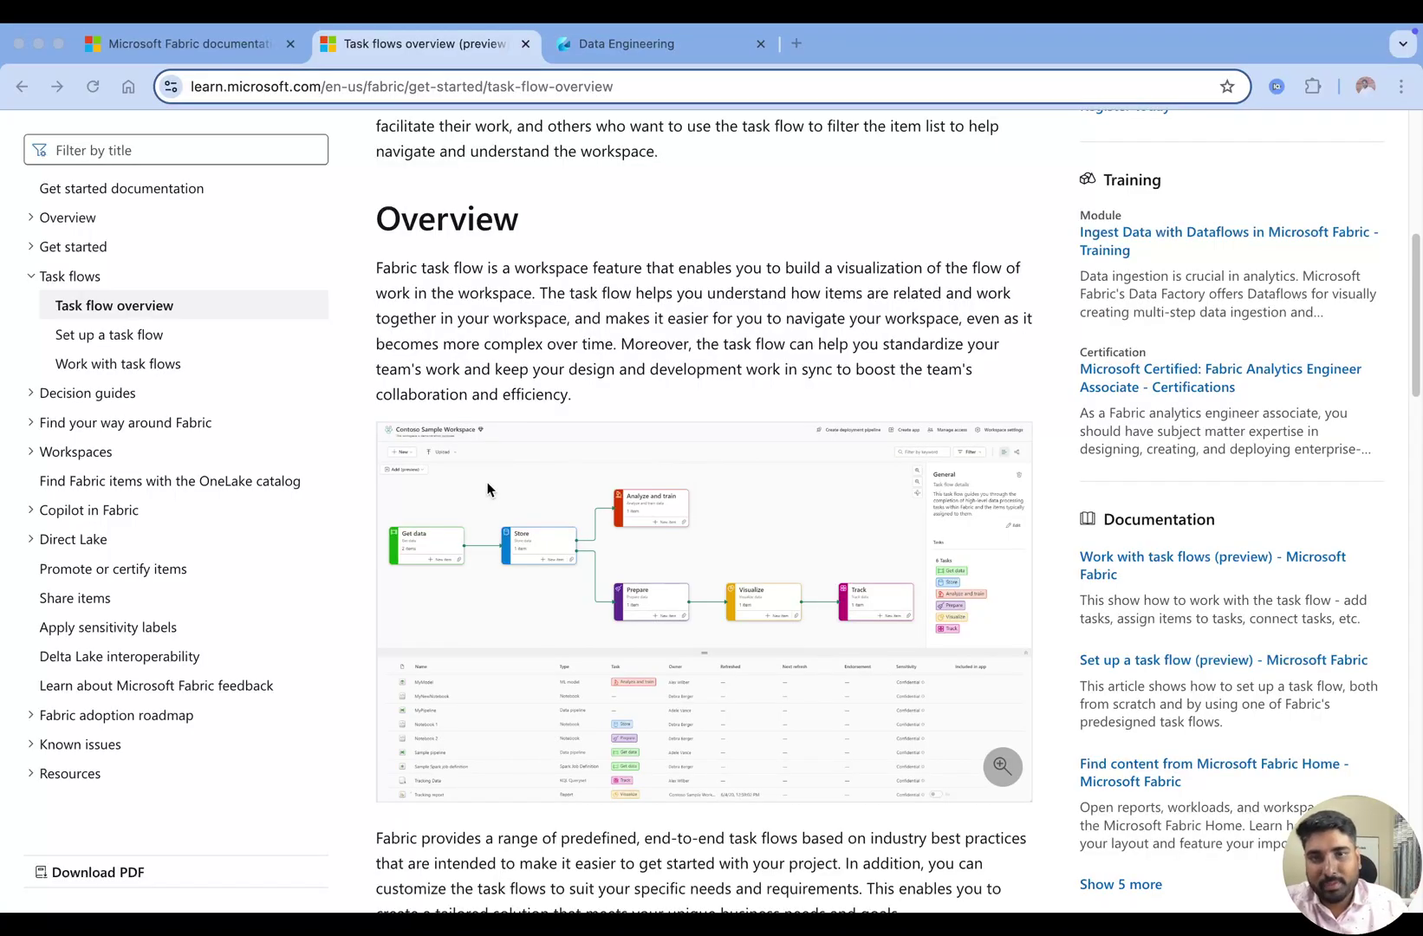
pyautogui.scroll(-3, 485, 497)
pyautogui.scroll(1, 497, 312)
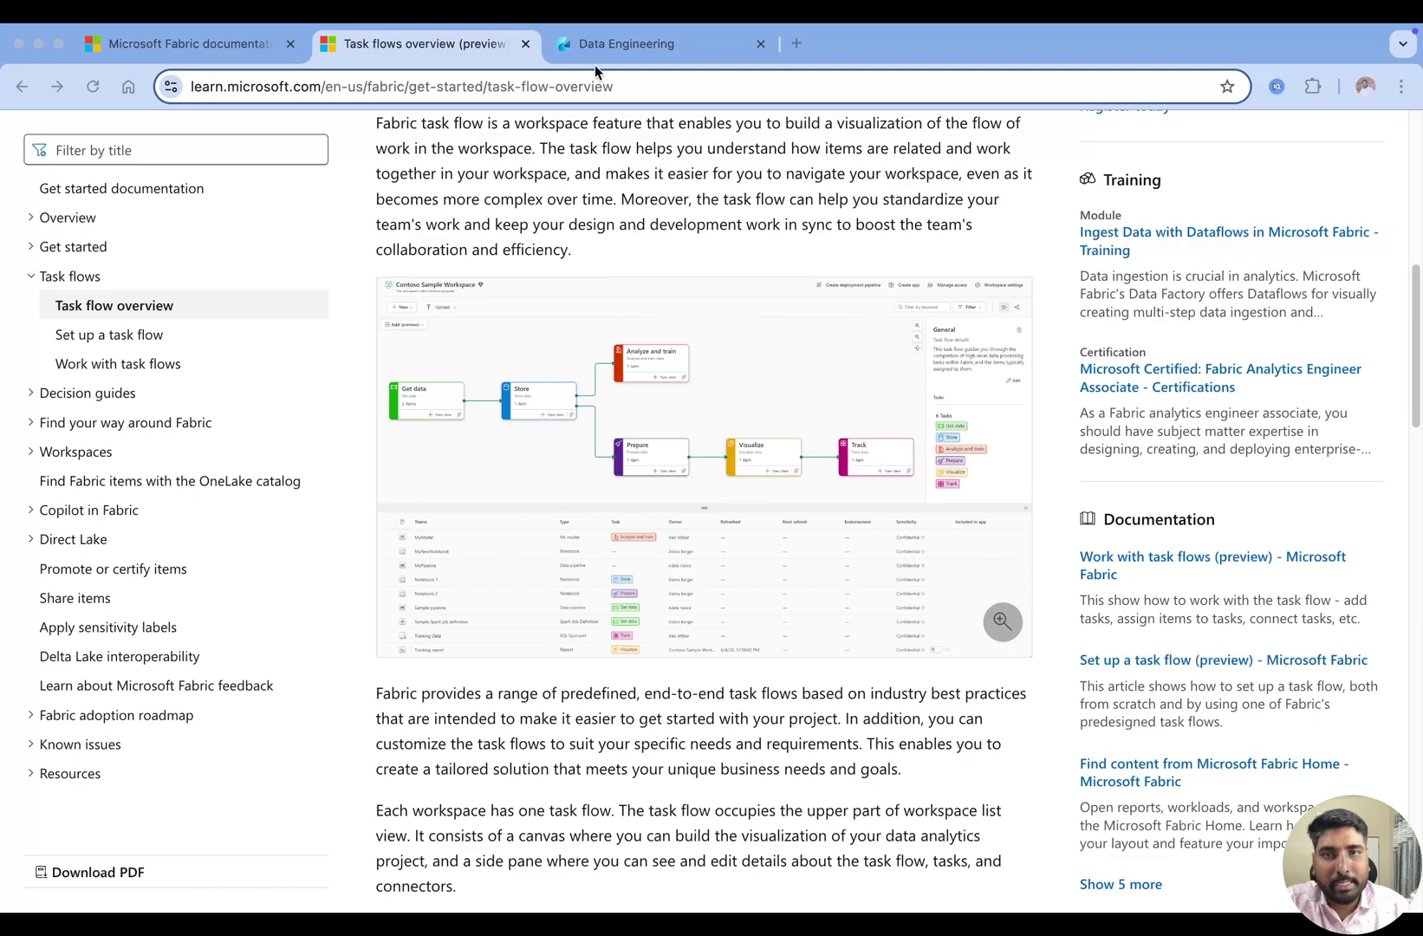
# Switch to the datamaster_youtube workspace in Microsoft Fabric and enlarge the task flow area above the item list
pyautogui.click(623, 47)
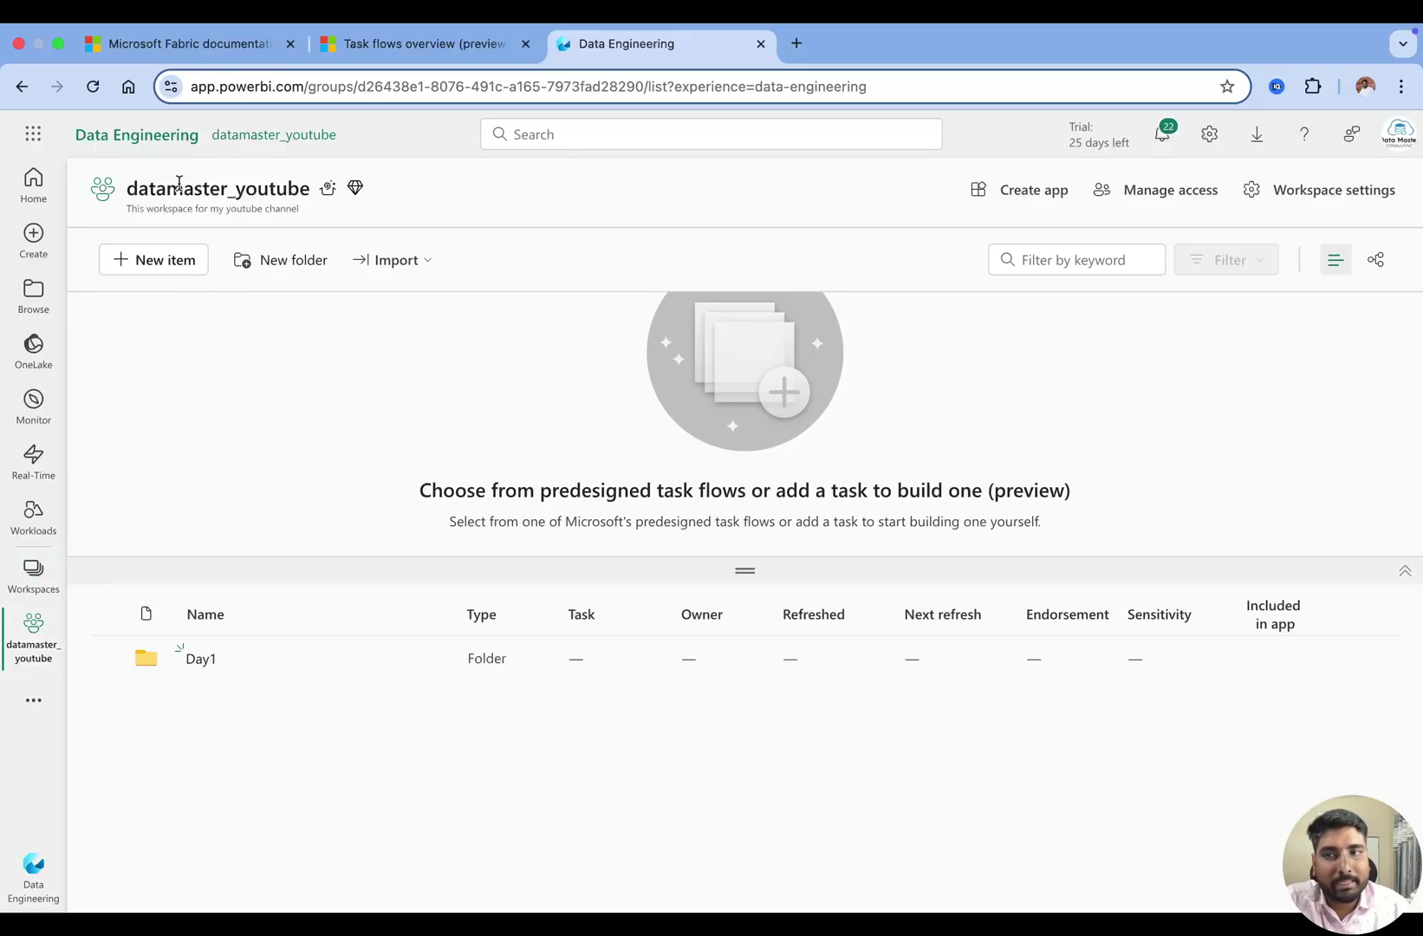
pyautogui.moveTo(130, 191); pyautogui.dragTo(311, 194)
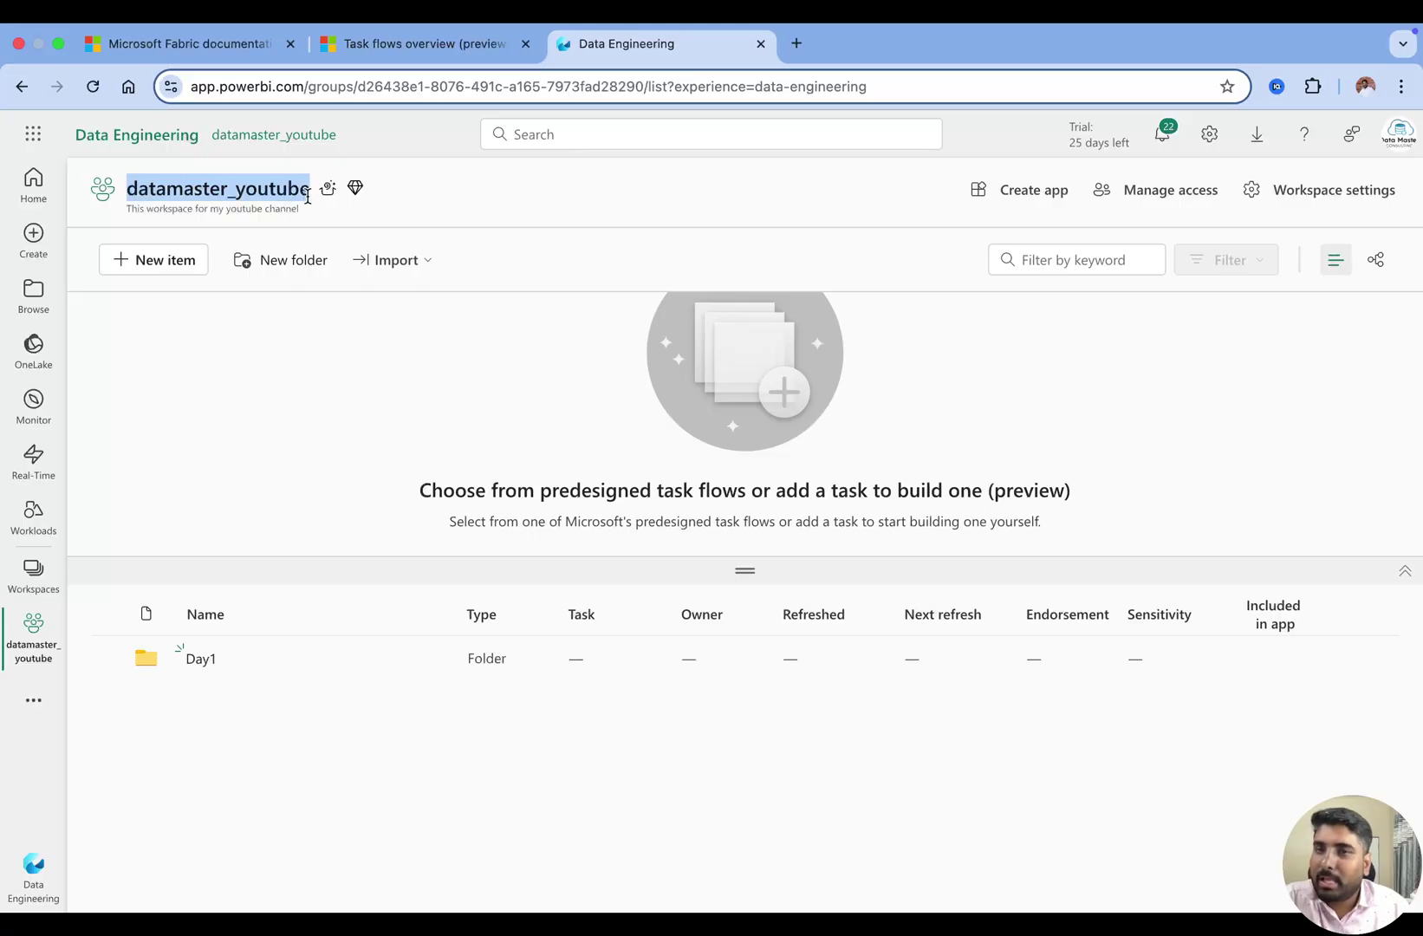
pyautogui.click(498, 205)
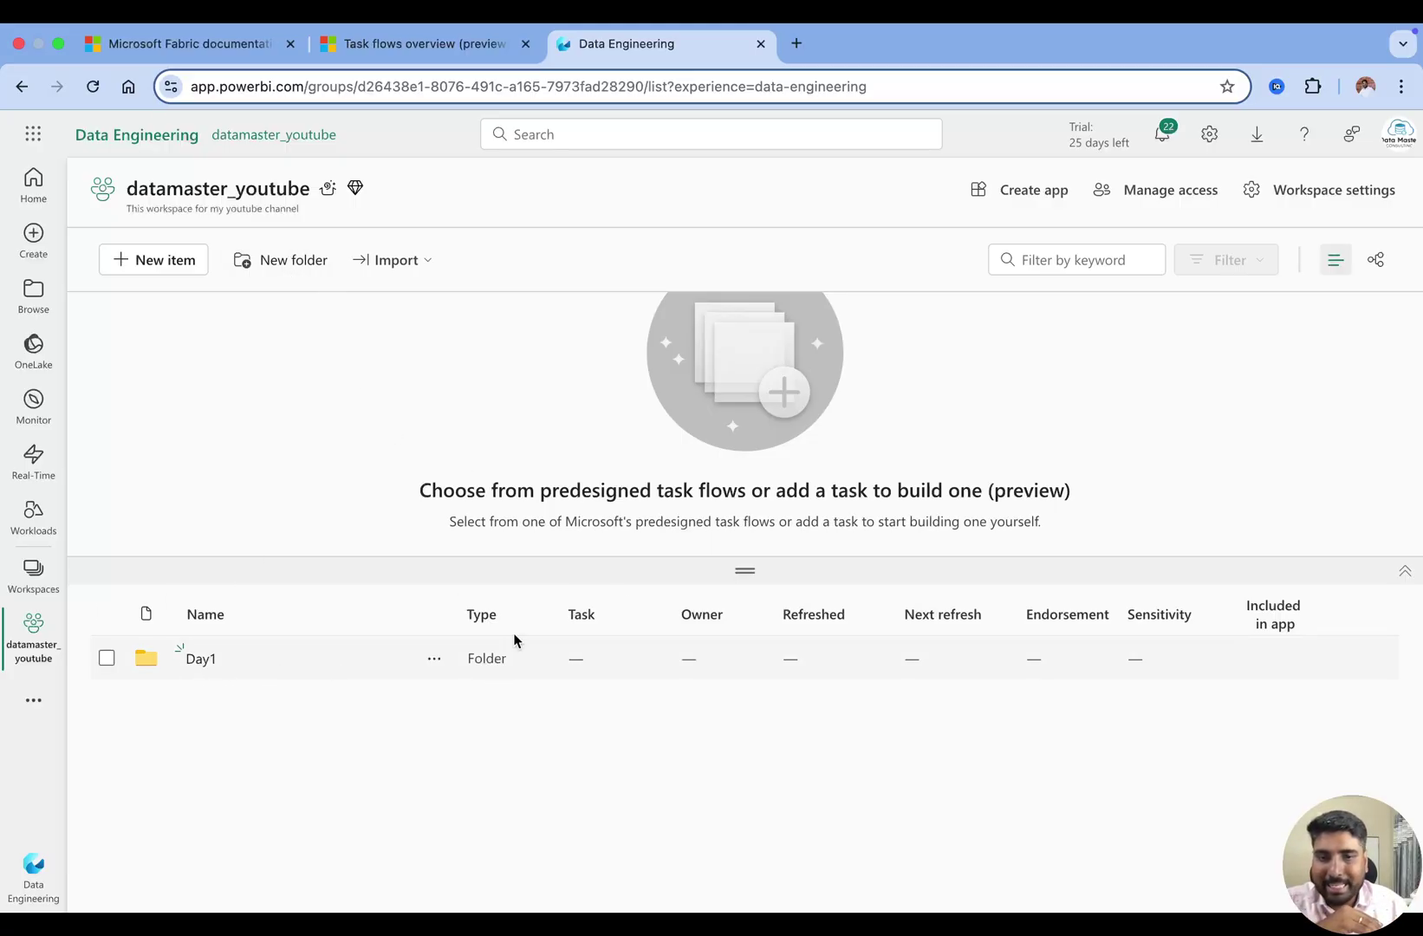
pyautogui.moveTo(754, 572); pyautogui.dragTo(769, 744)
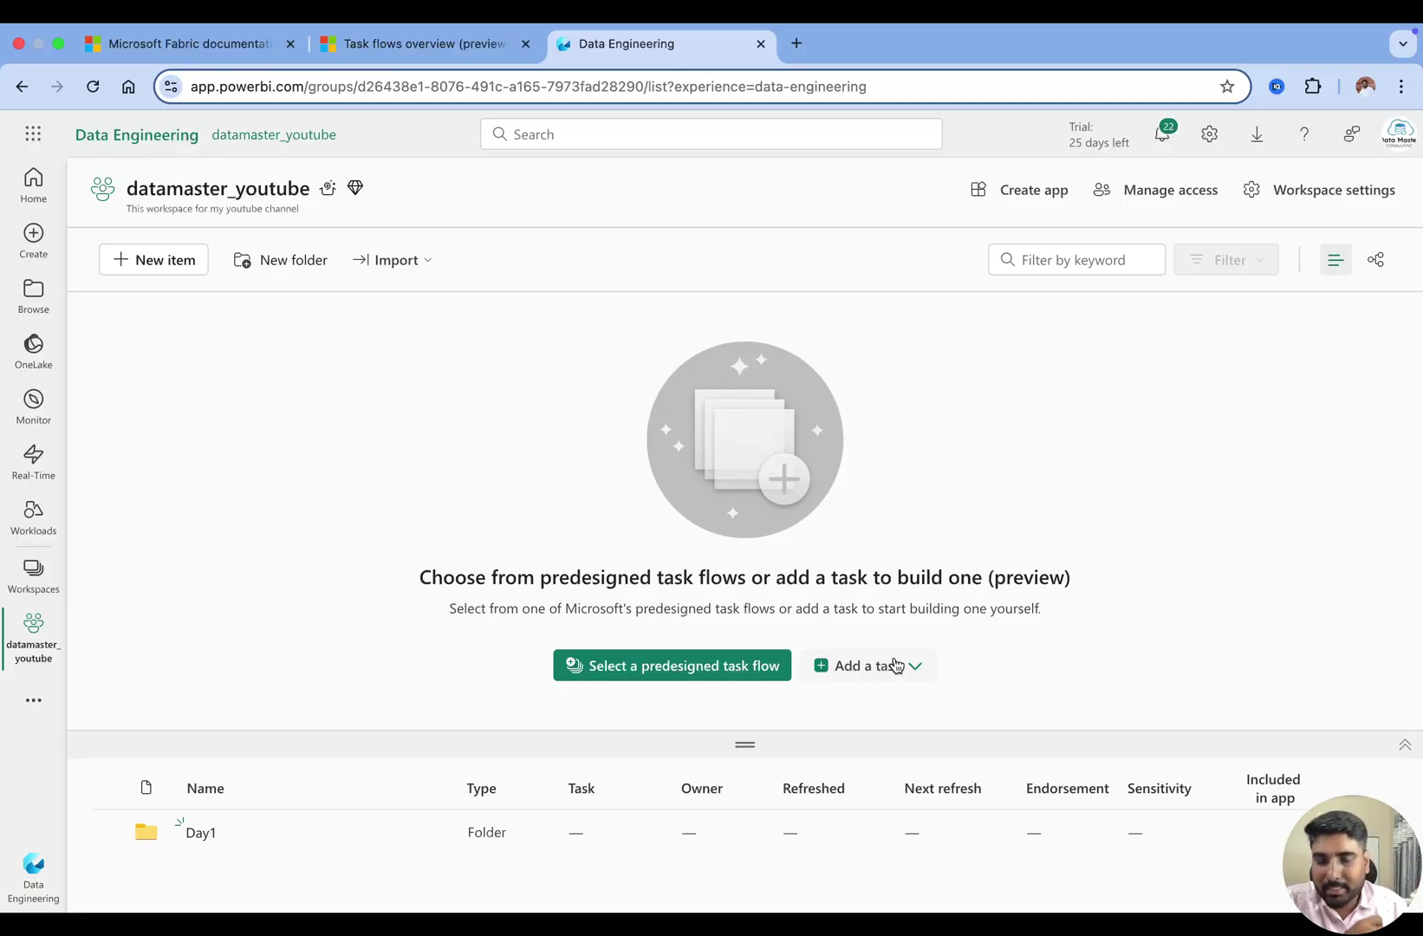
# Browse the predesigned task flows, previewing Basic data analytics, Lambda, Sensitive data insights and Basic machine learning models
pyautogui.click(712, 667)
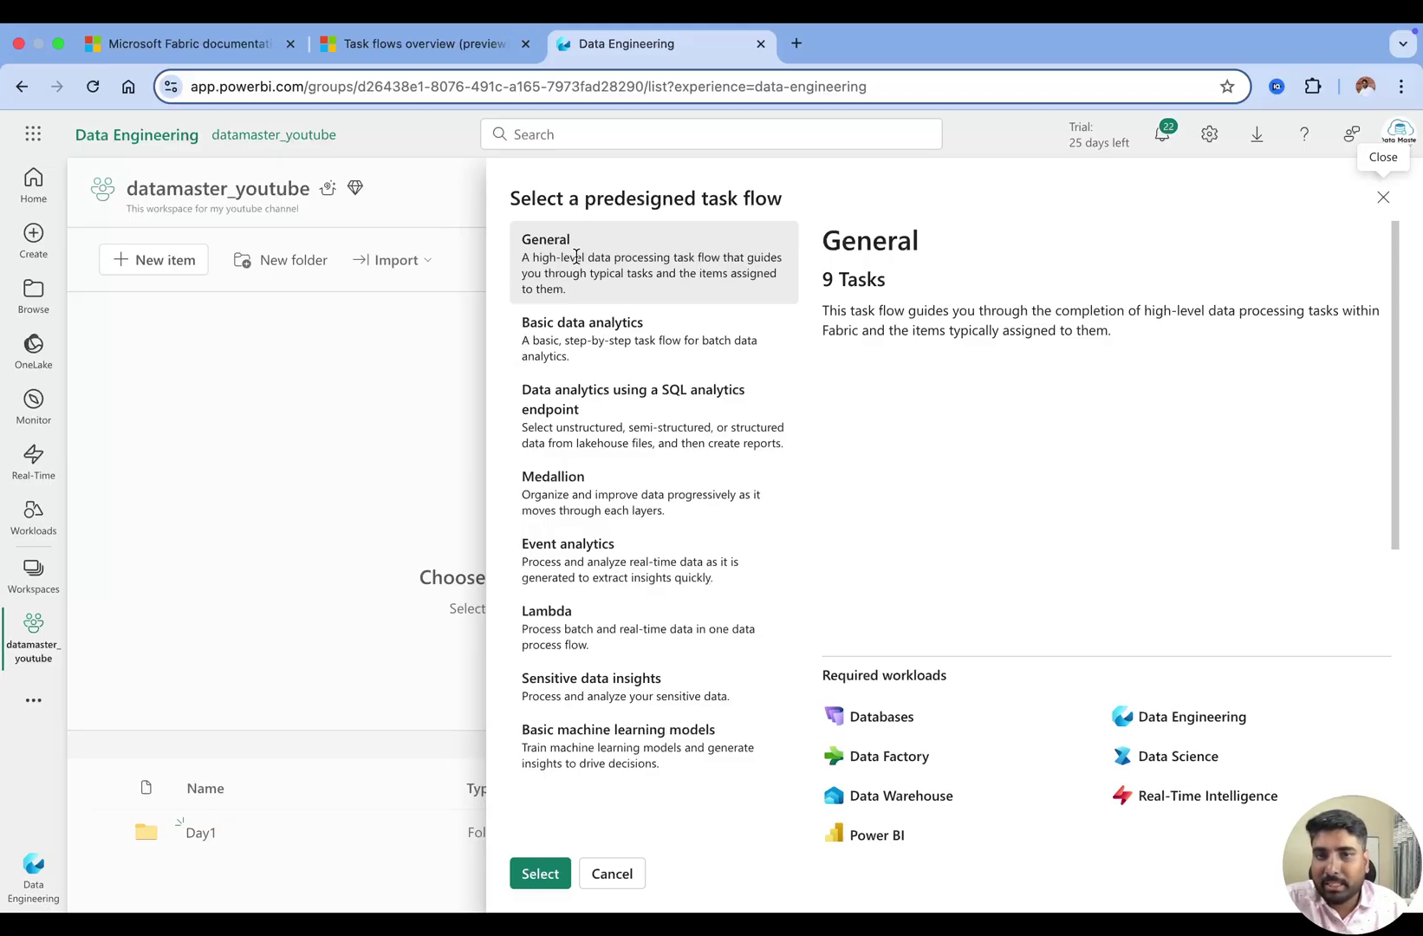
pyautogui.click(591, 356)
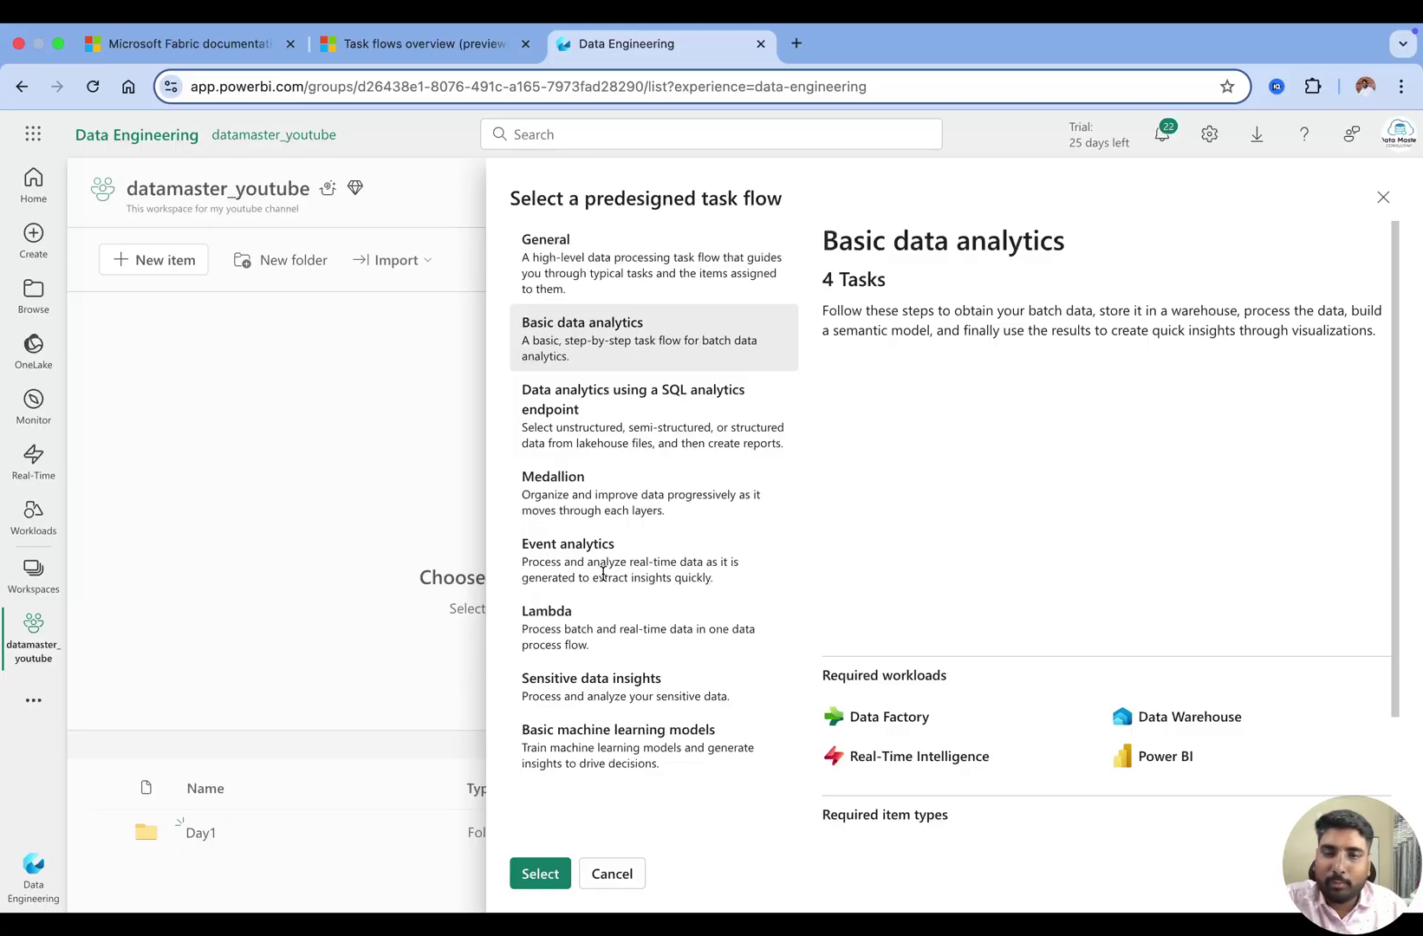
pyautogui.click(570, 639)
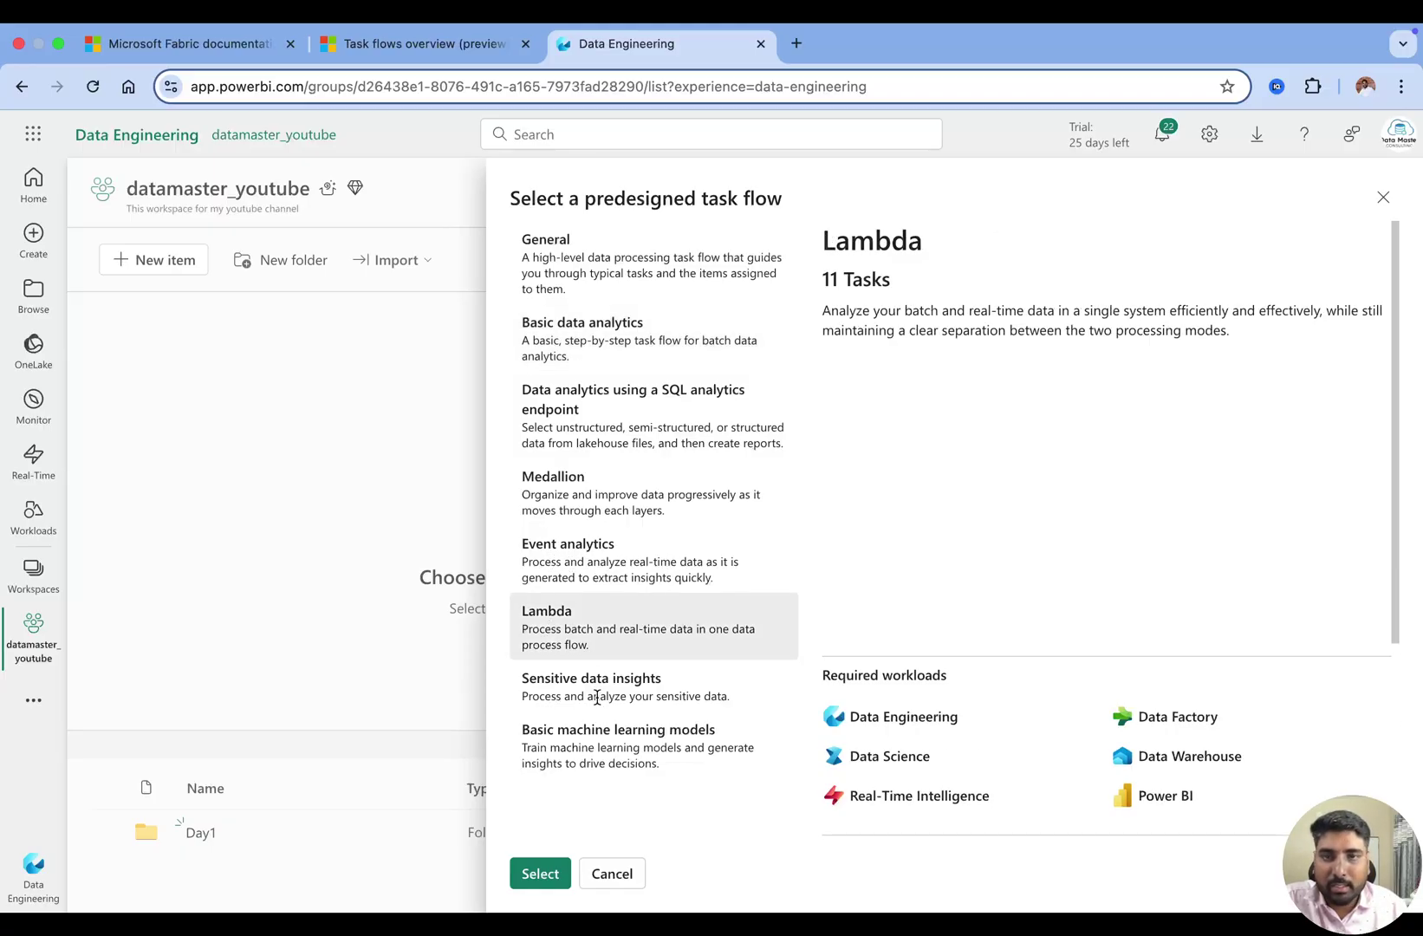
pyautogui.click(570, 692)
pyautogui.click(614, 739)
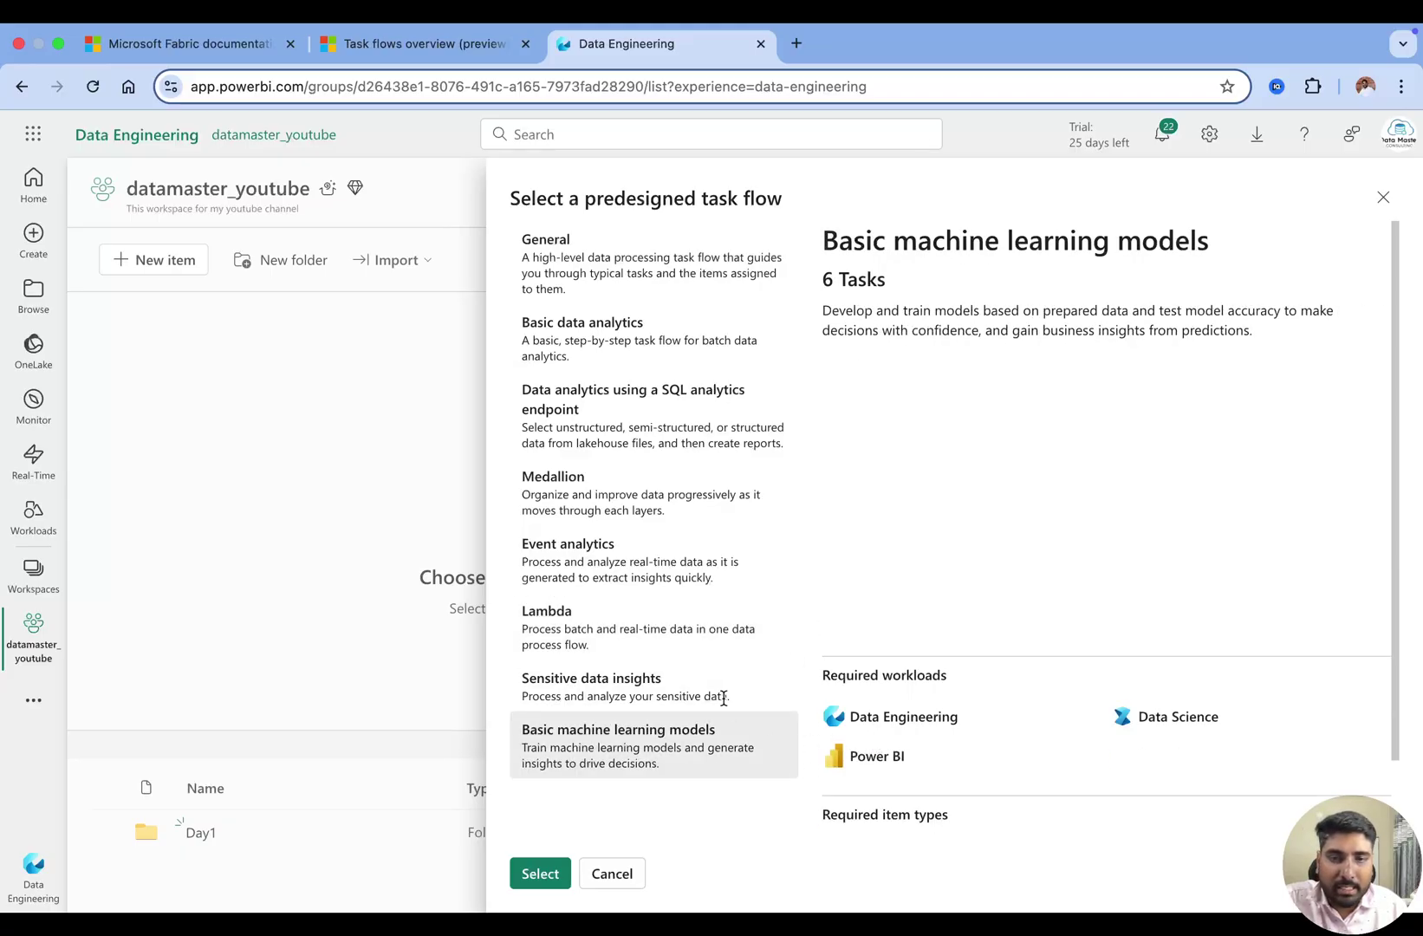
# Check the required item types of the Basic data analytics task flow and apply it to the workspace
pyautogui.click(593, 344)
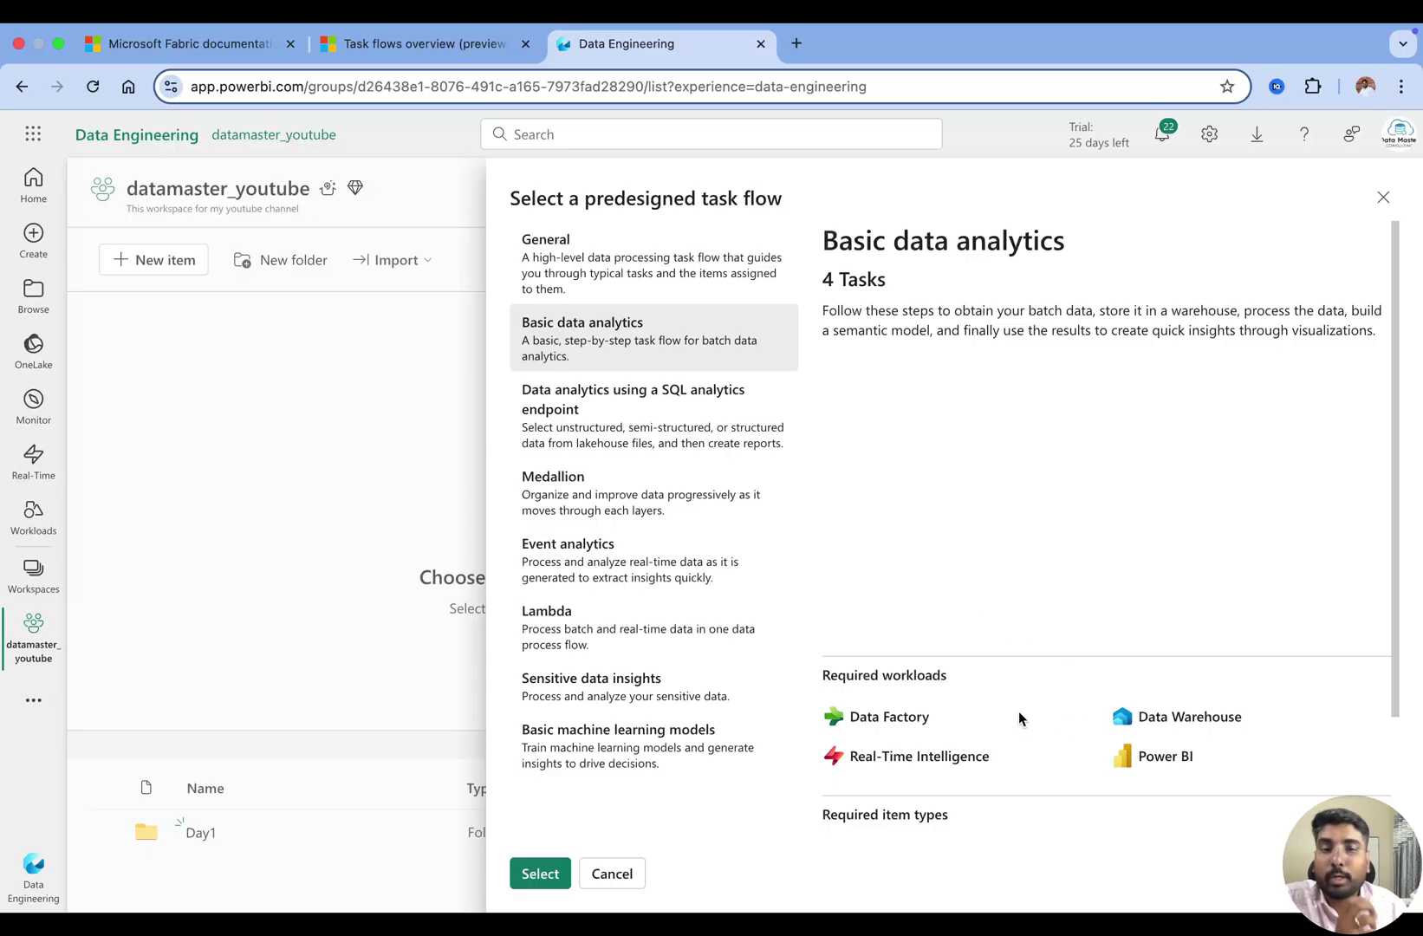
pyautogui.scroll(-3, 937, 712)
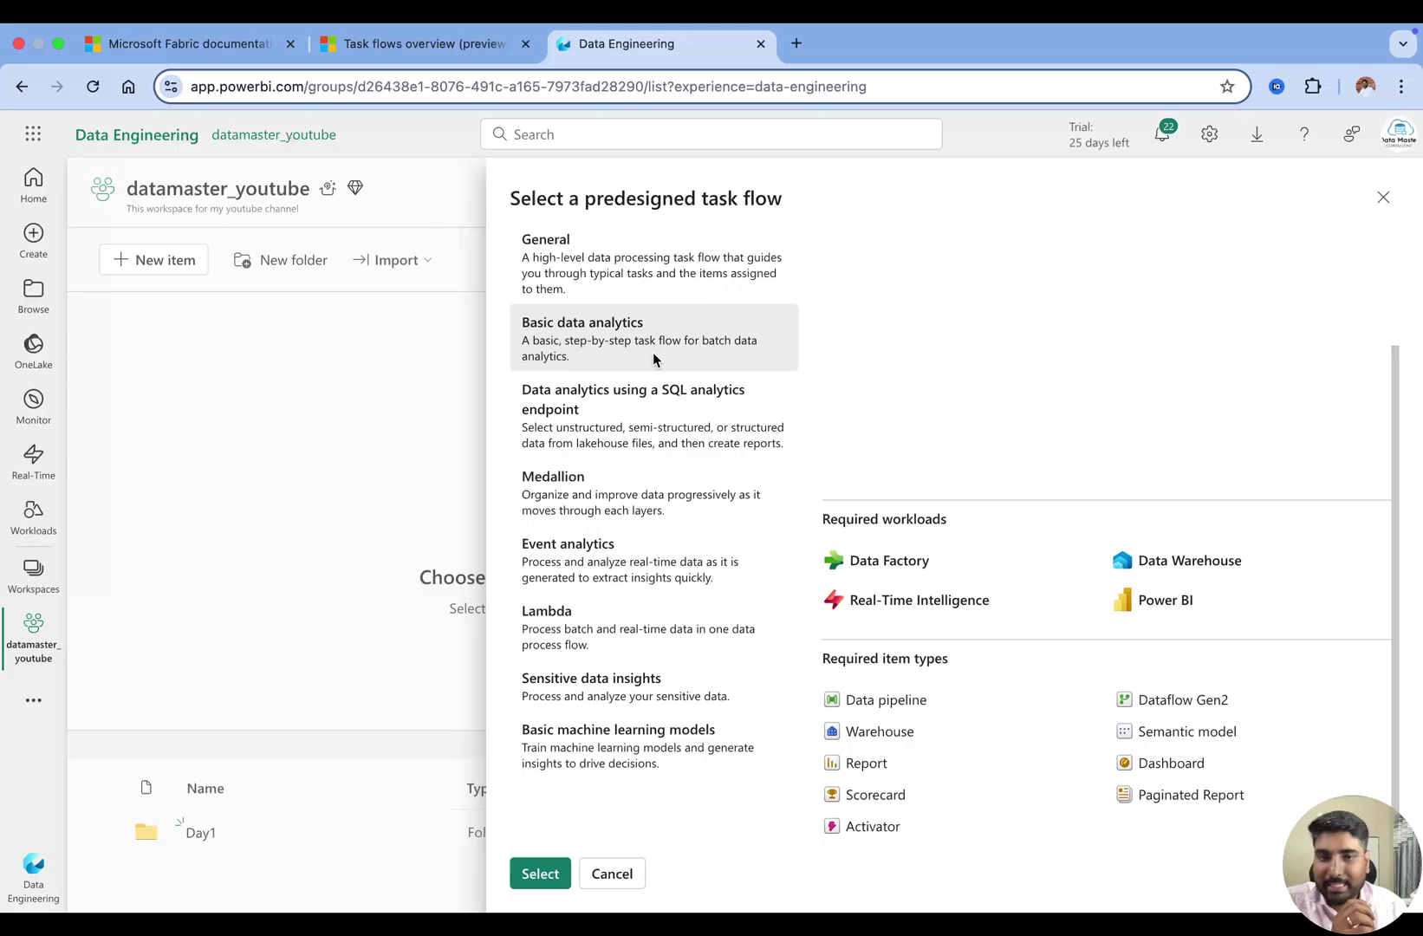
pyautogui.click(554, 873)
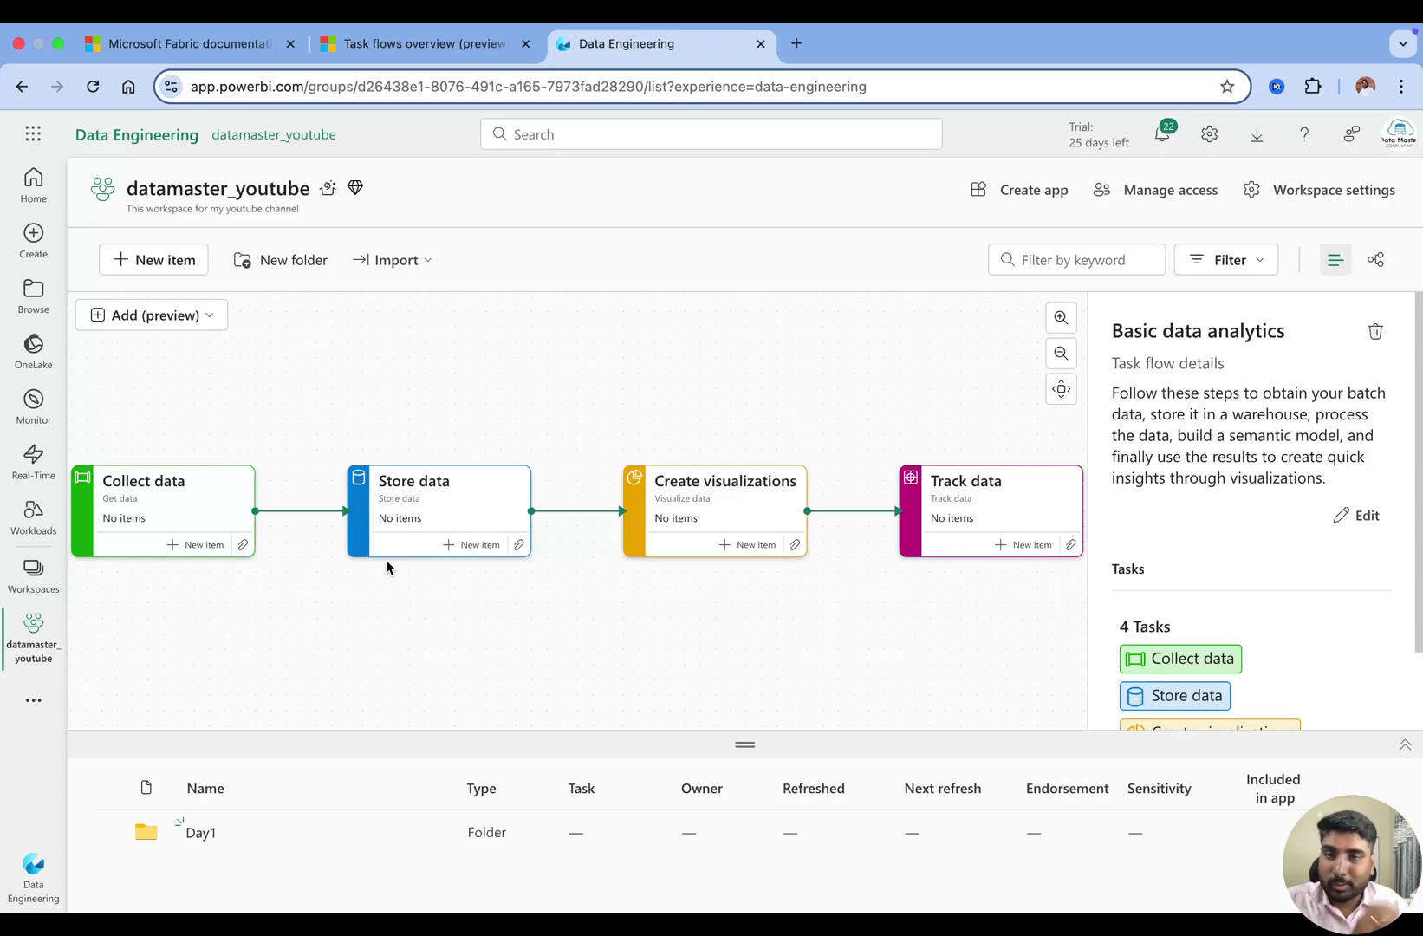
# Review the task list and description in the Basic data analytics task flow details
pyautogui.scroll(-2, 1229, 669)
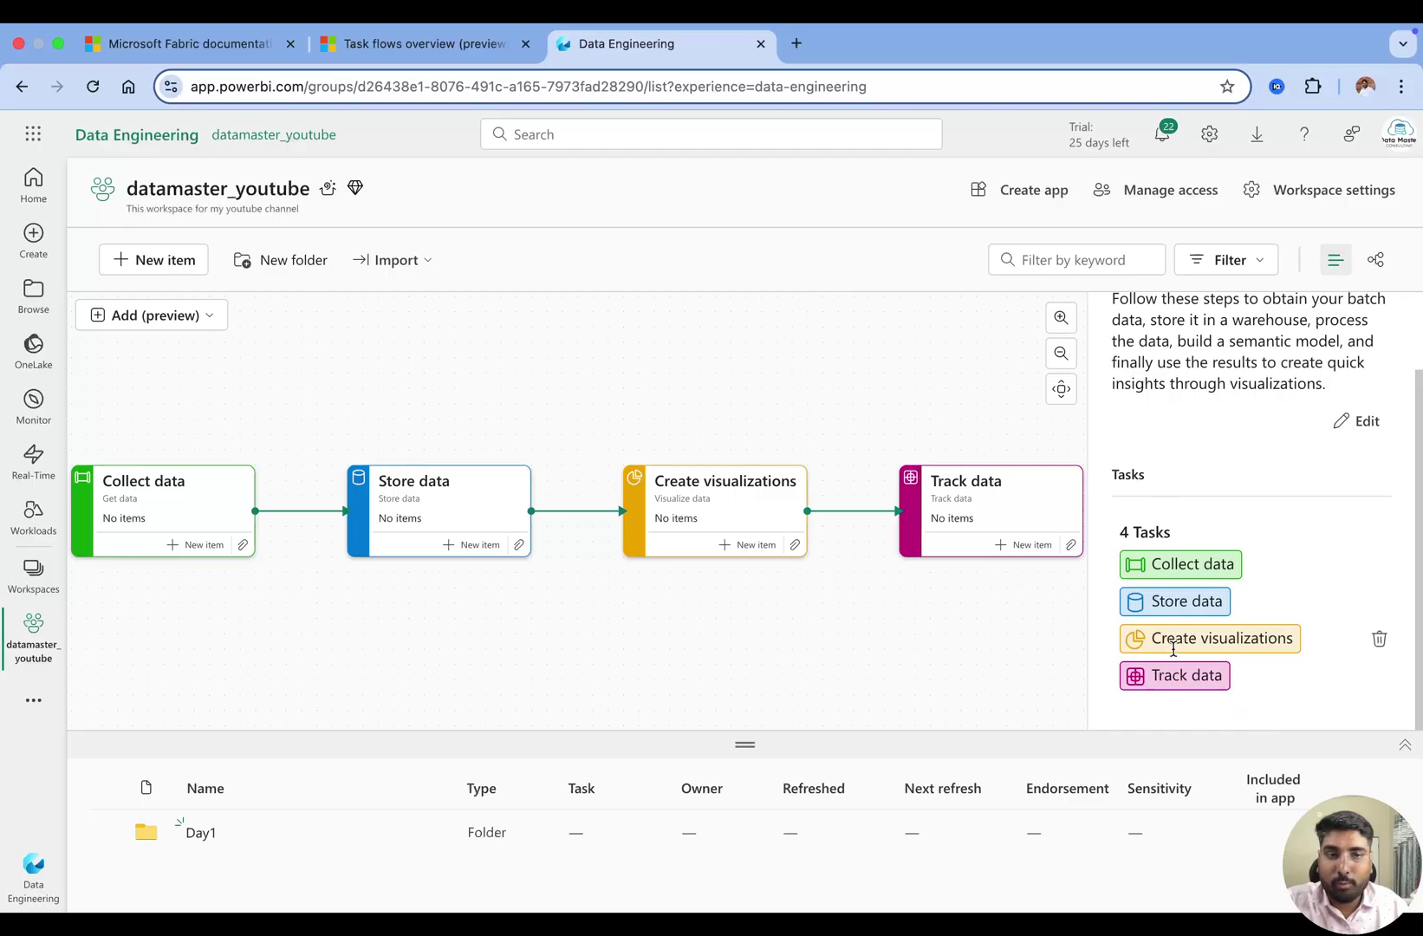
pyautogui.scroll(2, 1222, 476)
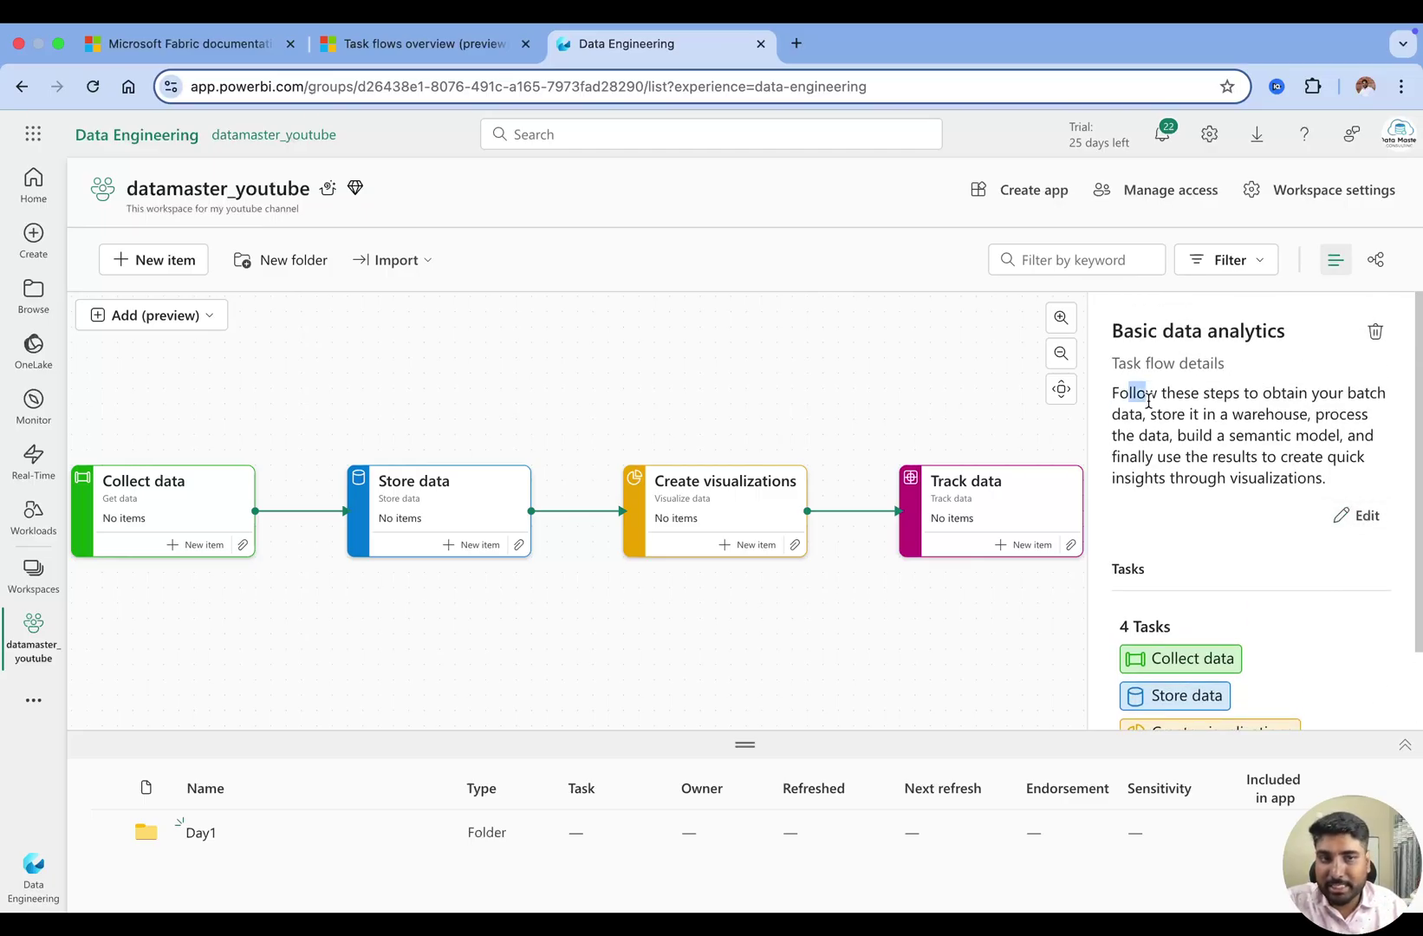
pyautogui.moveTo(1129, 393); pyautogui.dragTo(1272, 478)
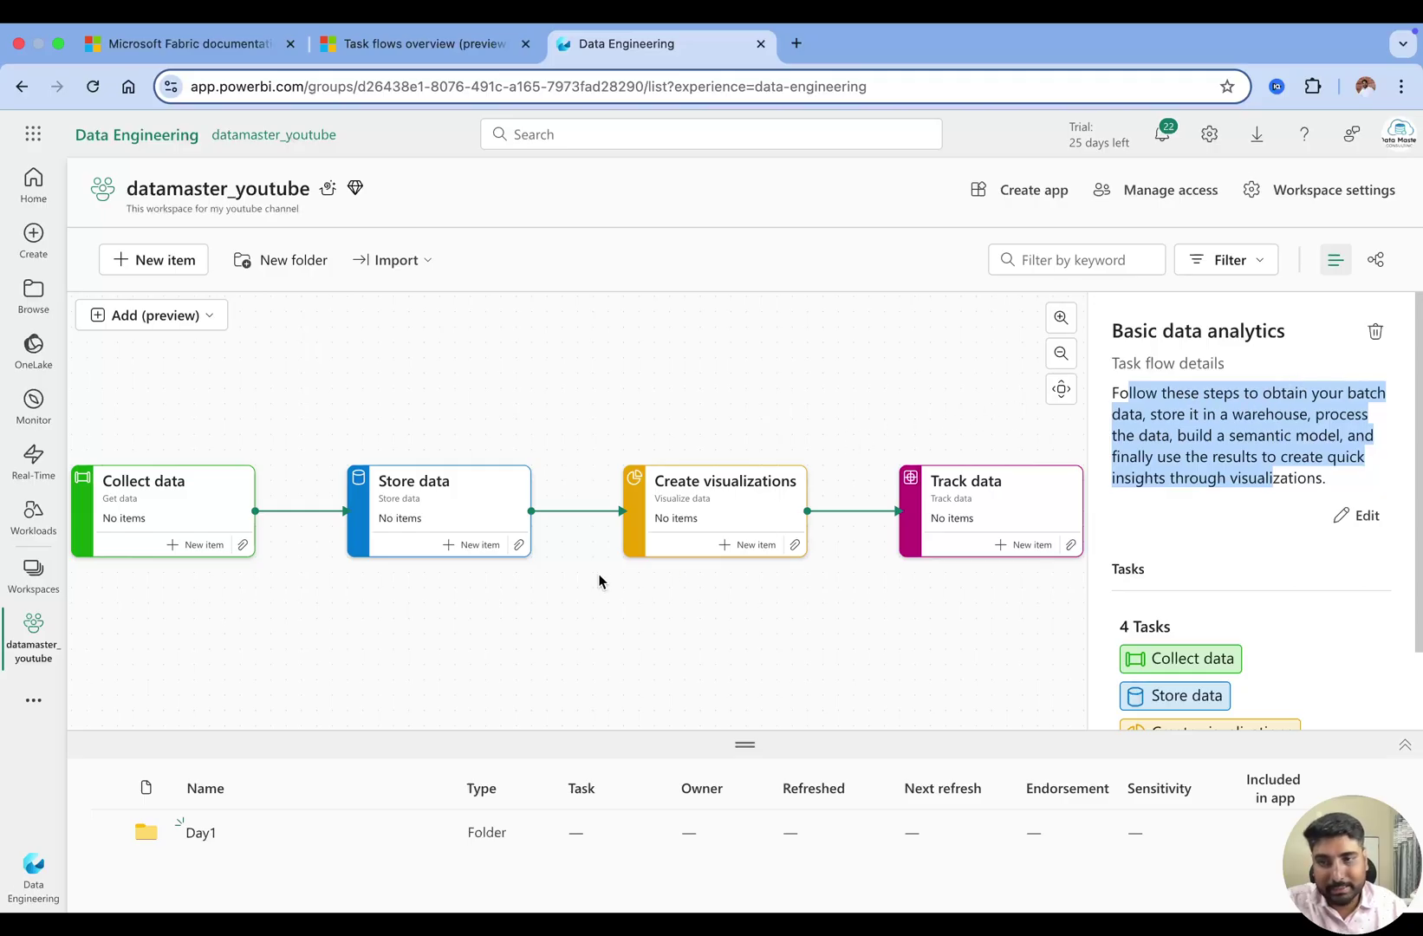
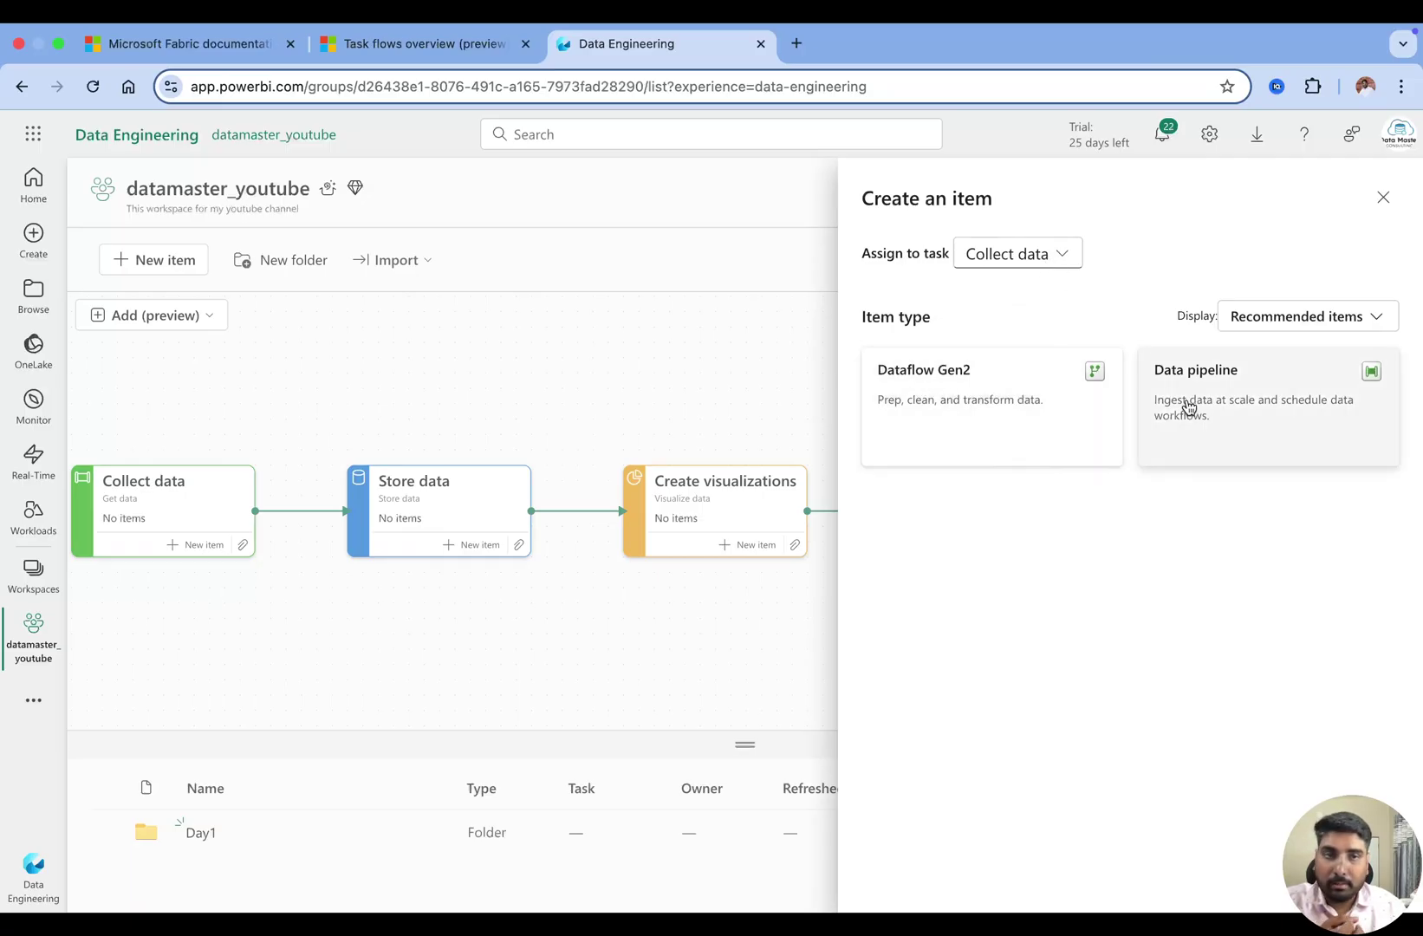
# Create a data pipeline named pipeline1 assigned to the Collect data task
pyautogui.click(1063, 263)
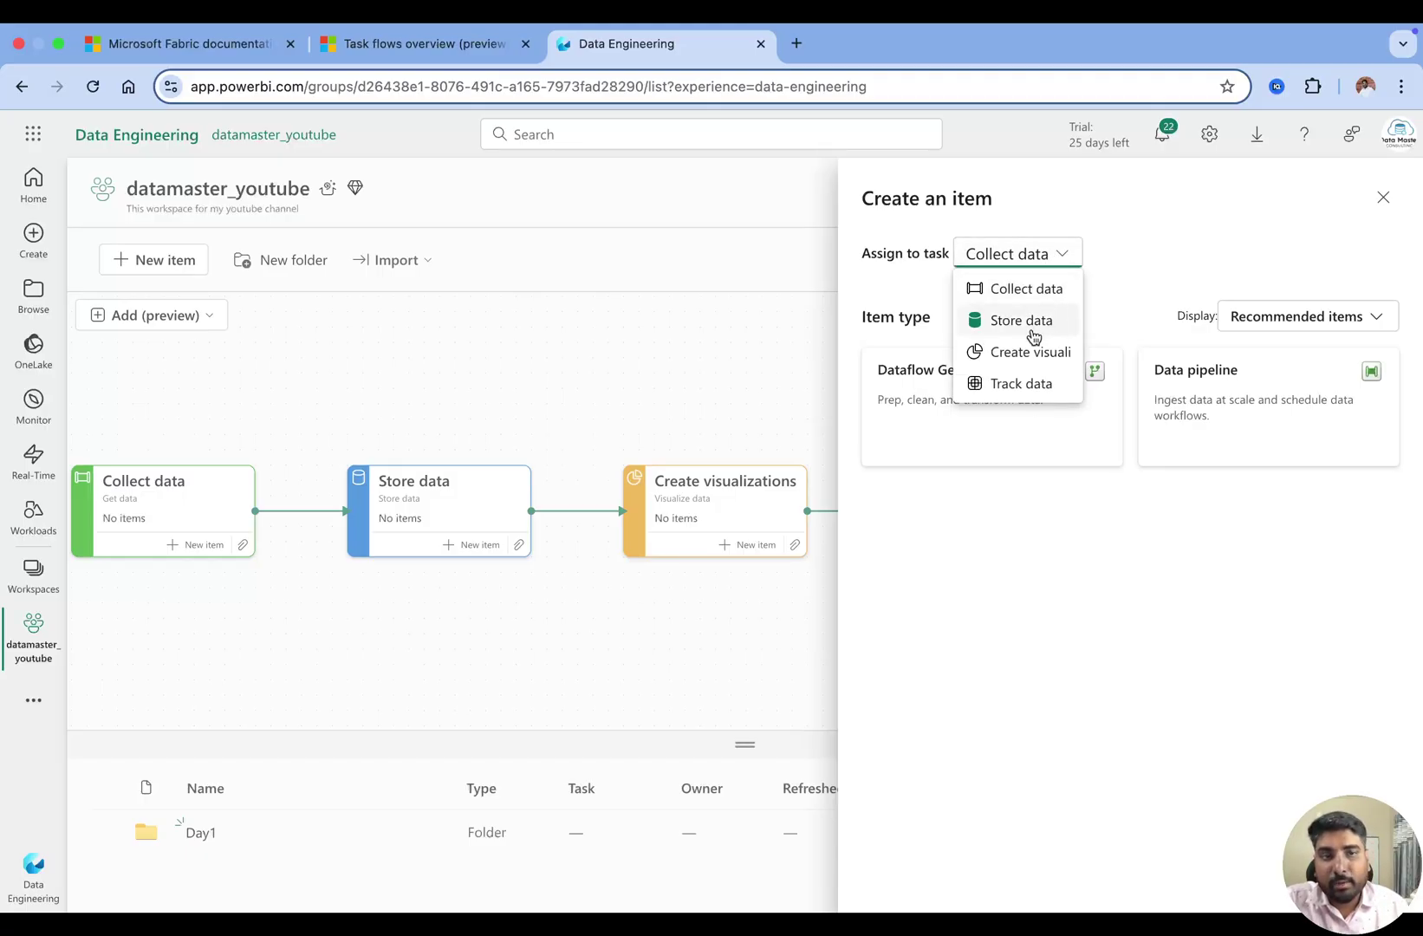
pyautogui.click(1081, 530)
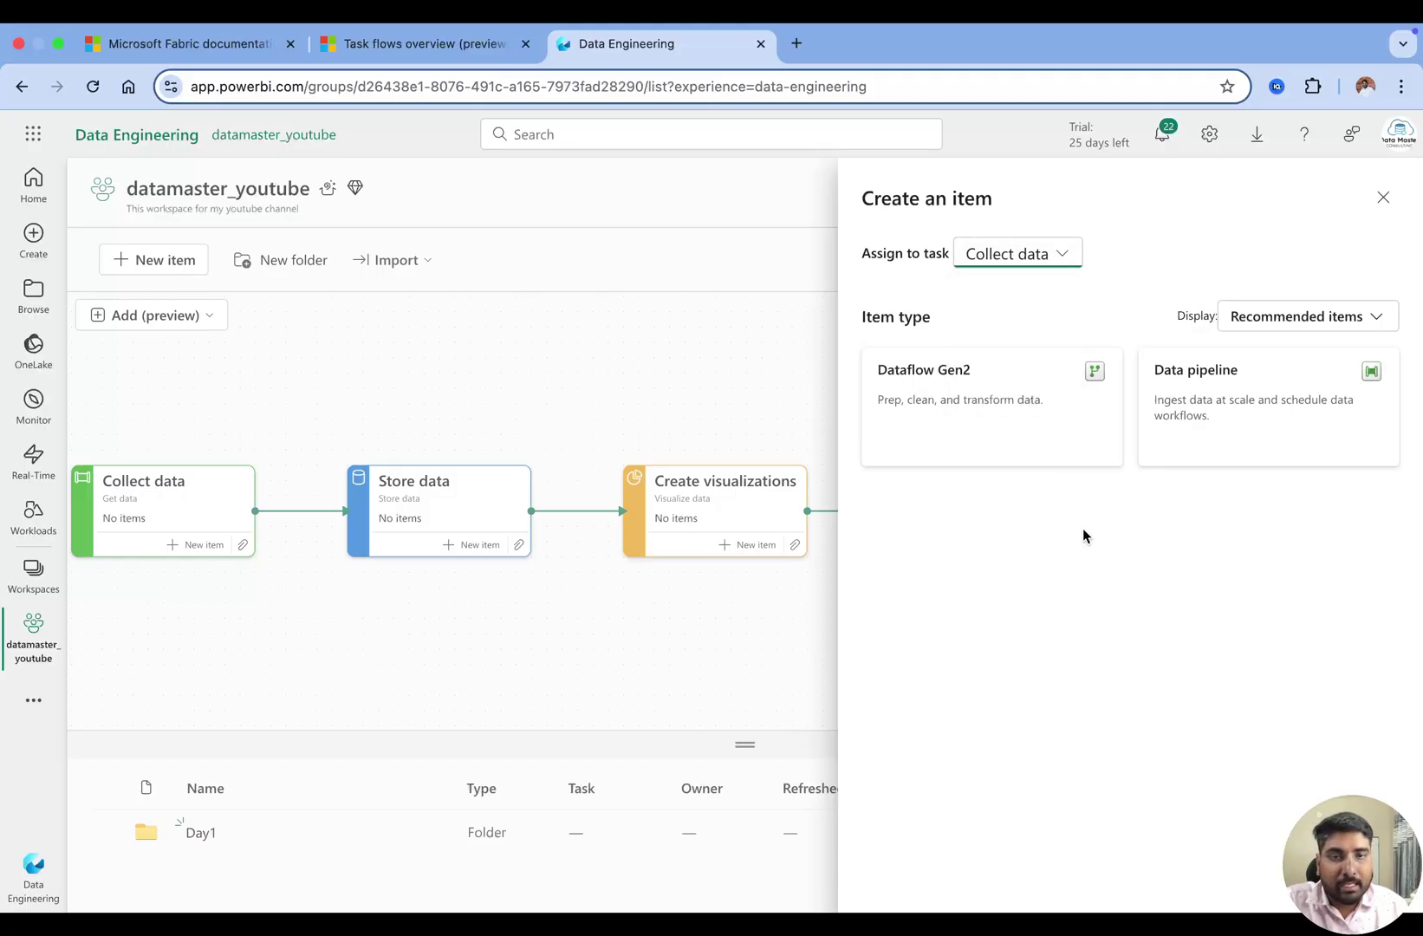
pyautogui.click(1252, 437)
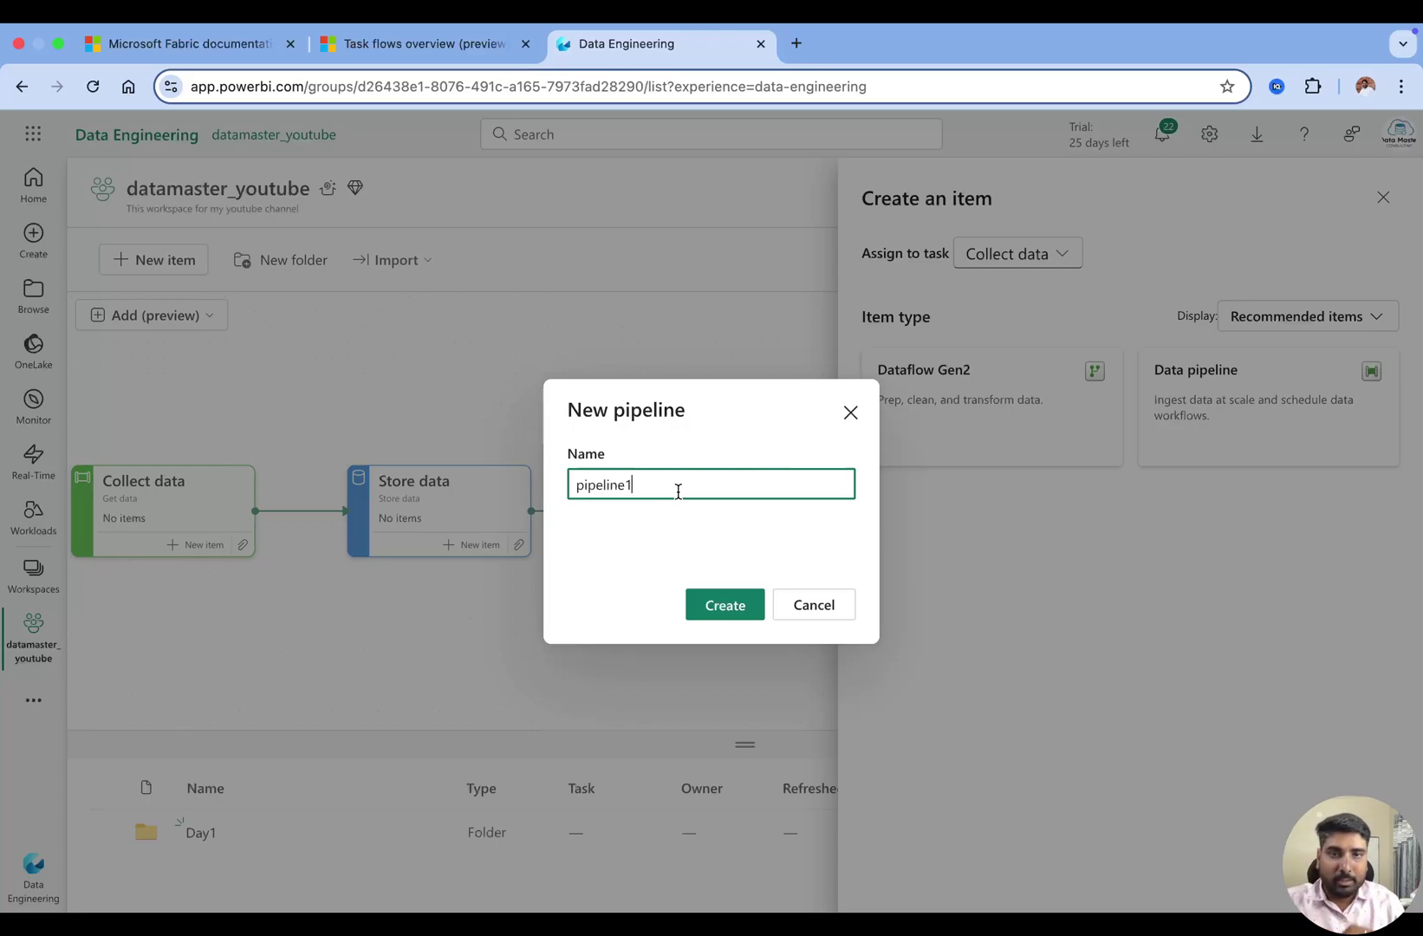
pyautogui.click(721, 606)
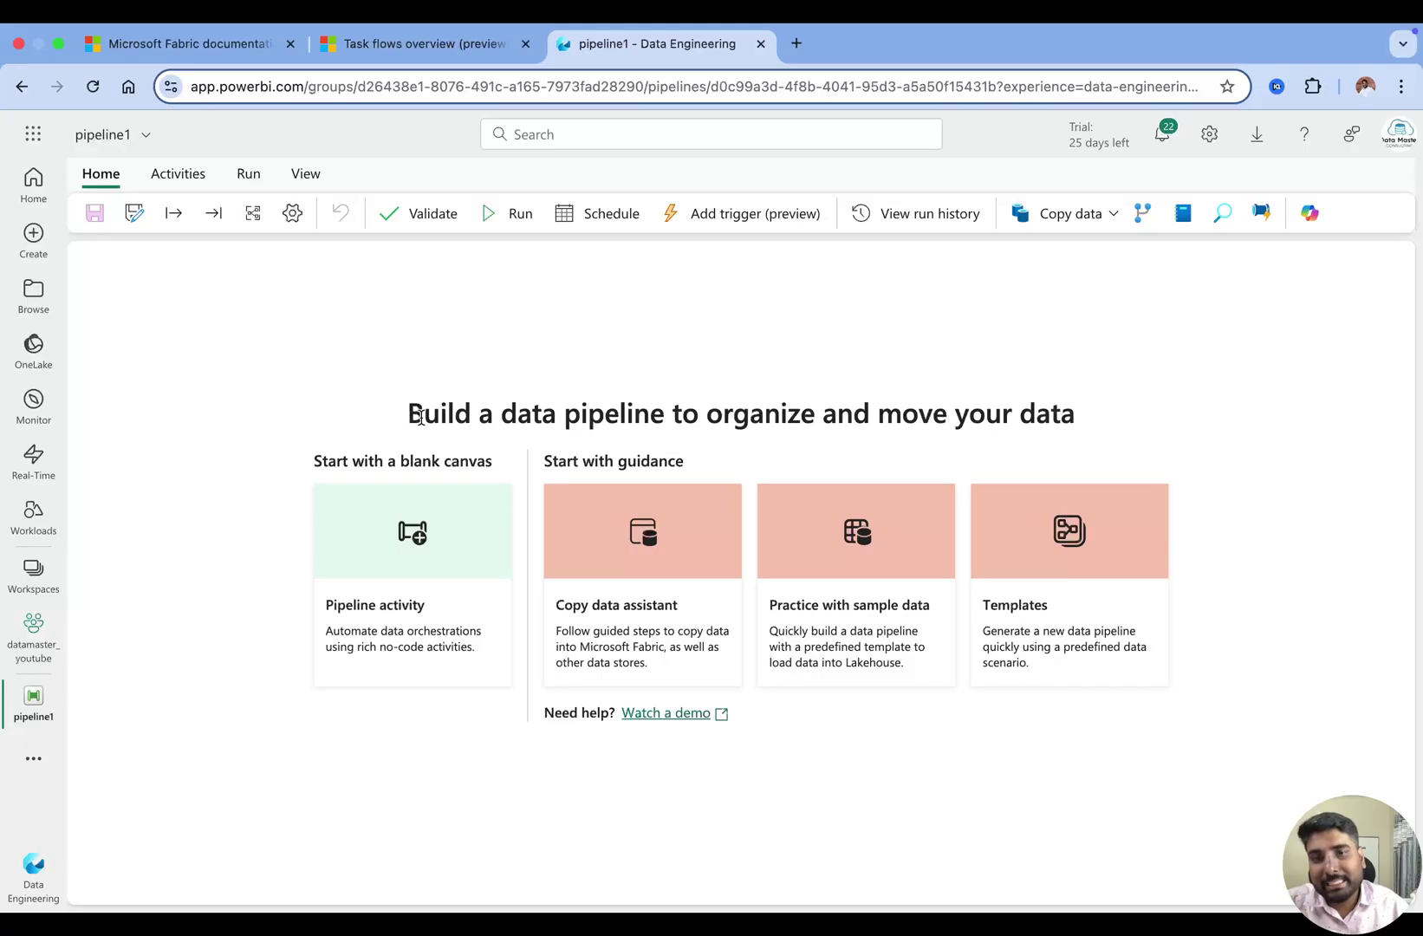
# Return from the new pipeline to the datamaster_youtube workspace and enlarge the item list below the task flow
pyautogui.moveTo(405, 414); pyautogui.dragTo(1058, 426)
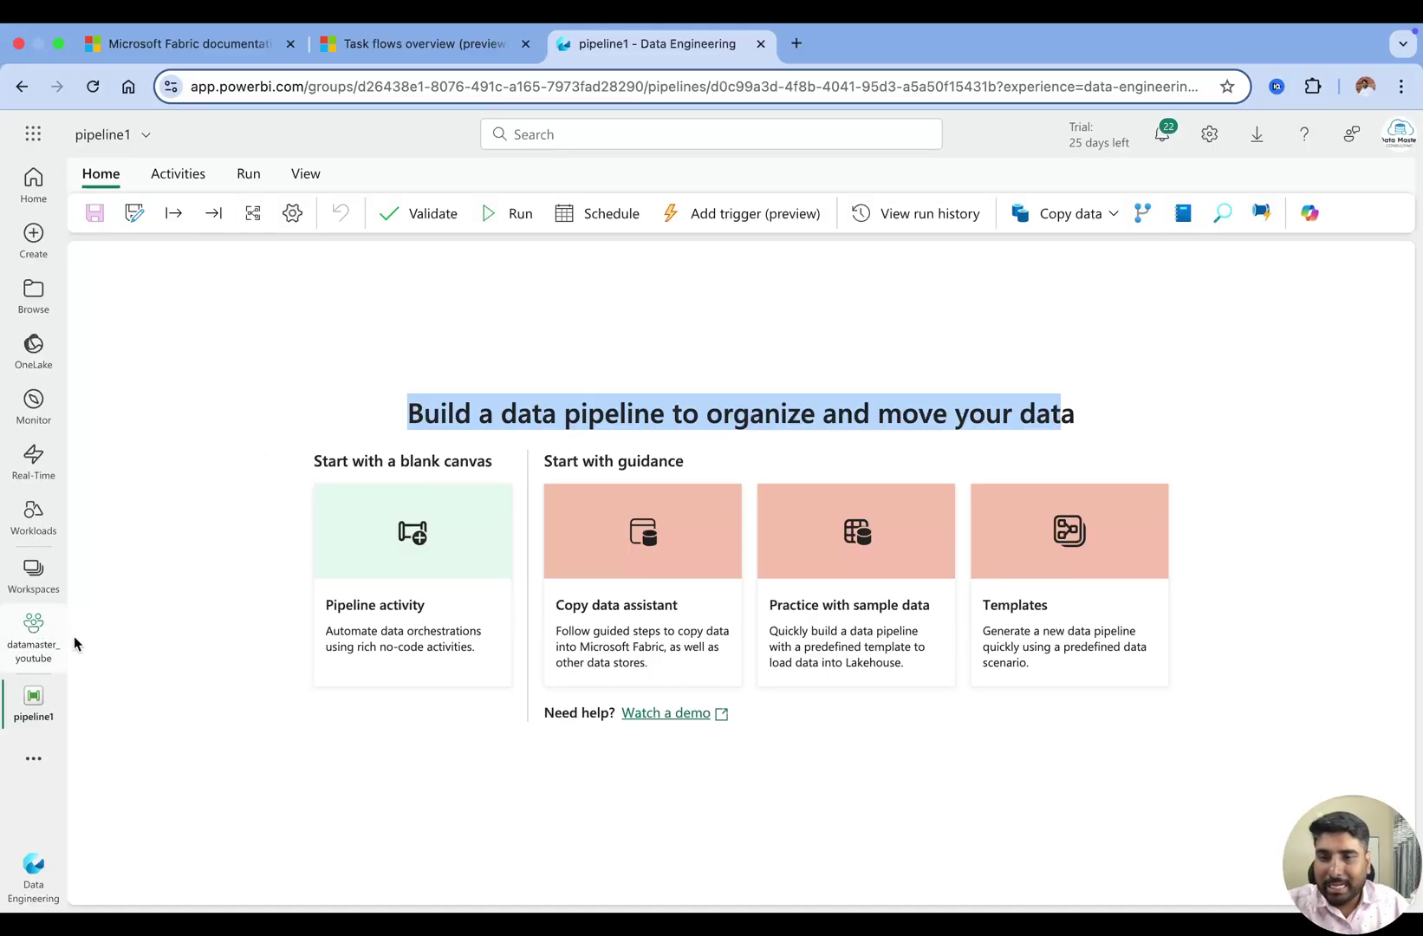
pyautogui.click(31, 645)
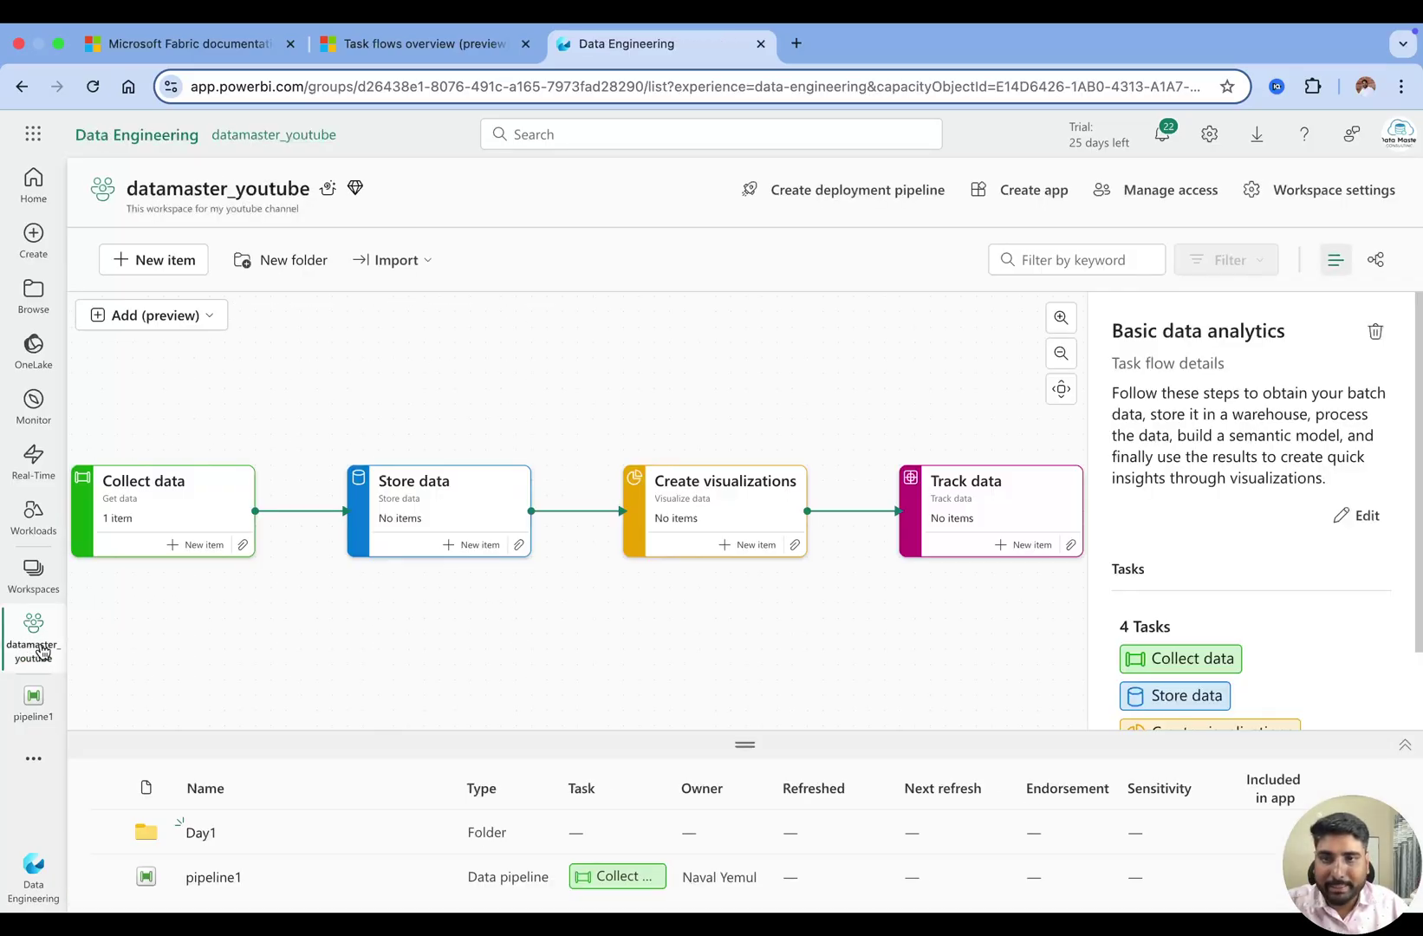
pyautogui.moveTo(746, 745); pyautogui.dragTo(748, 658)
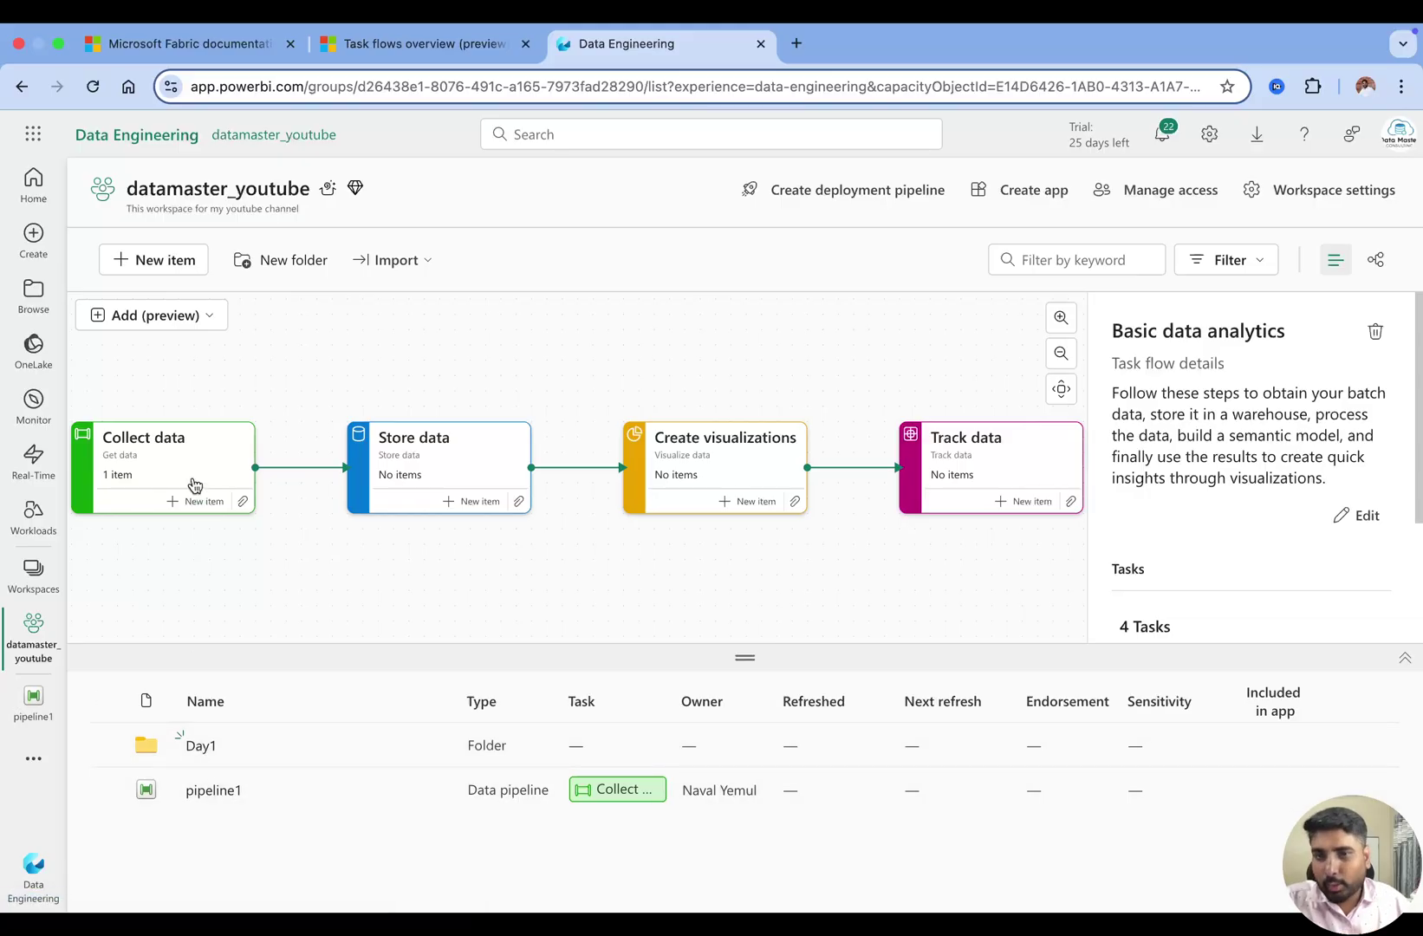
# Create a lakehouse named sample_lakehouse assigned to the Store data task, without lakehouse schemas
pyautogui.click(452, 468)
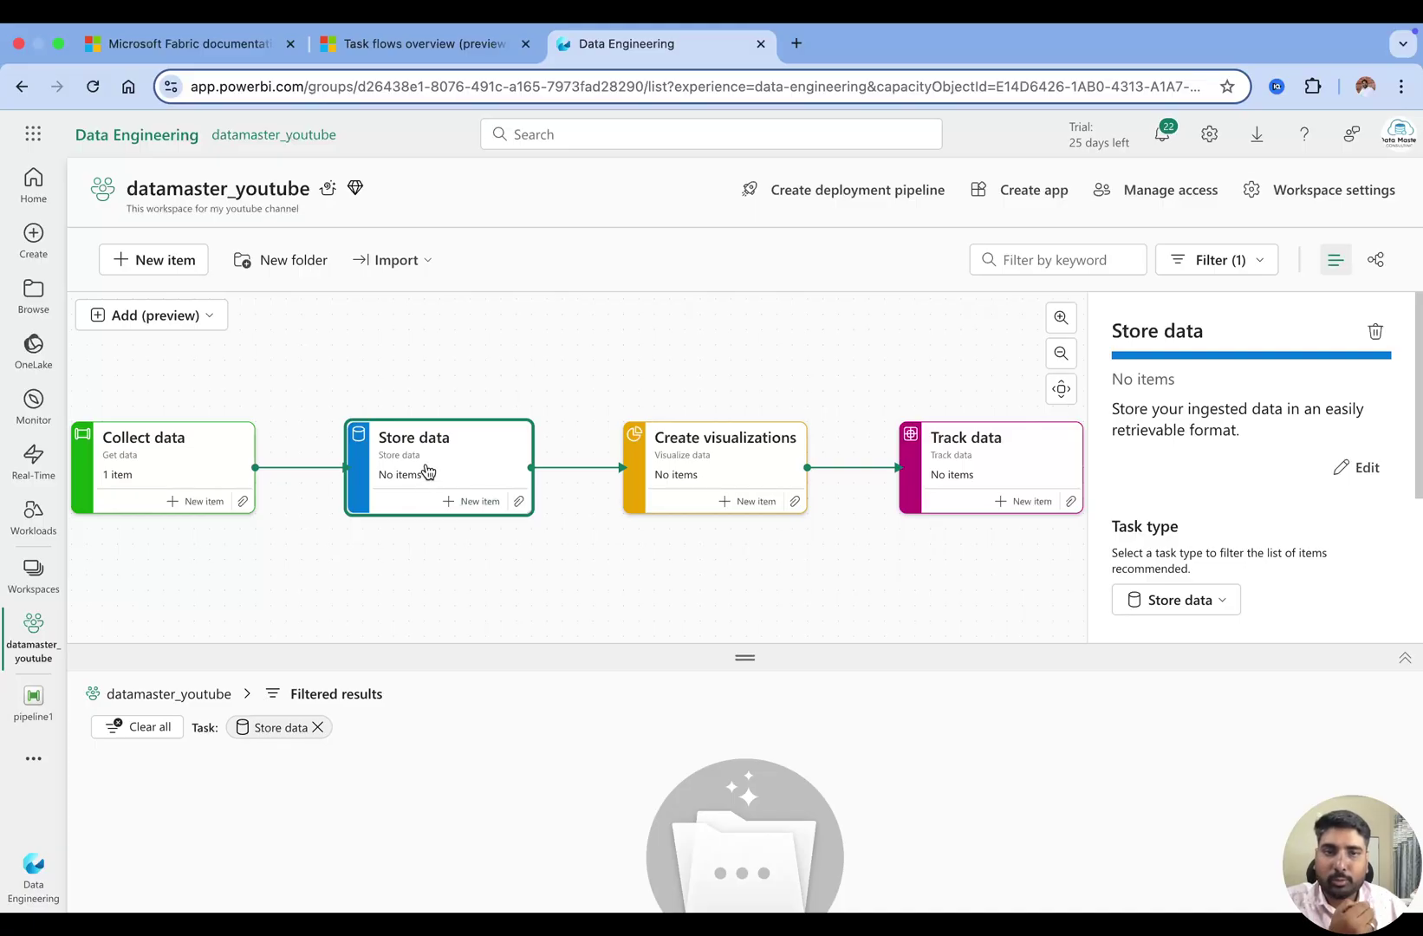
pyautogui.click(481, 503)
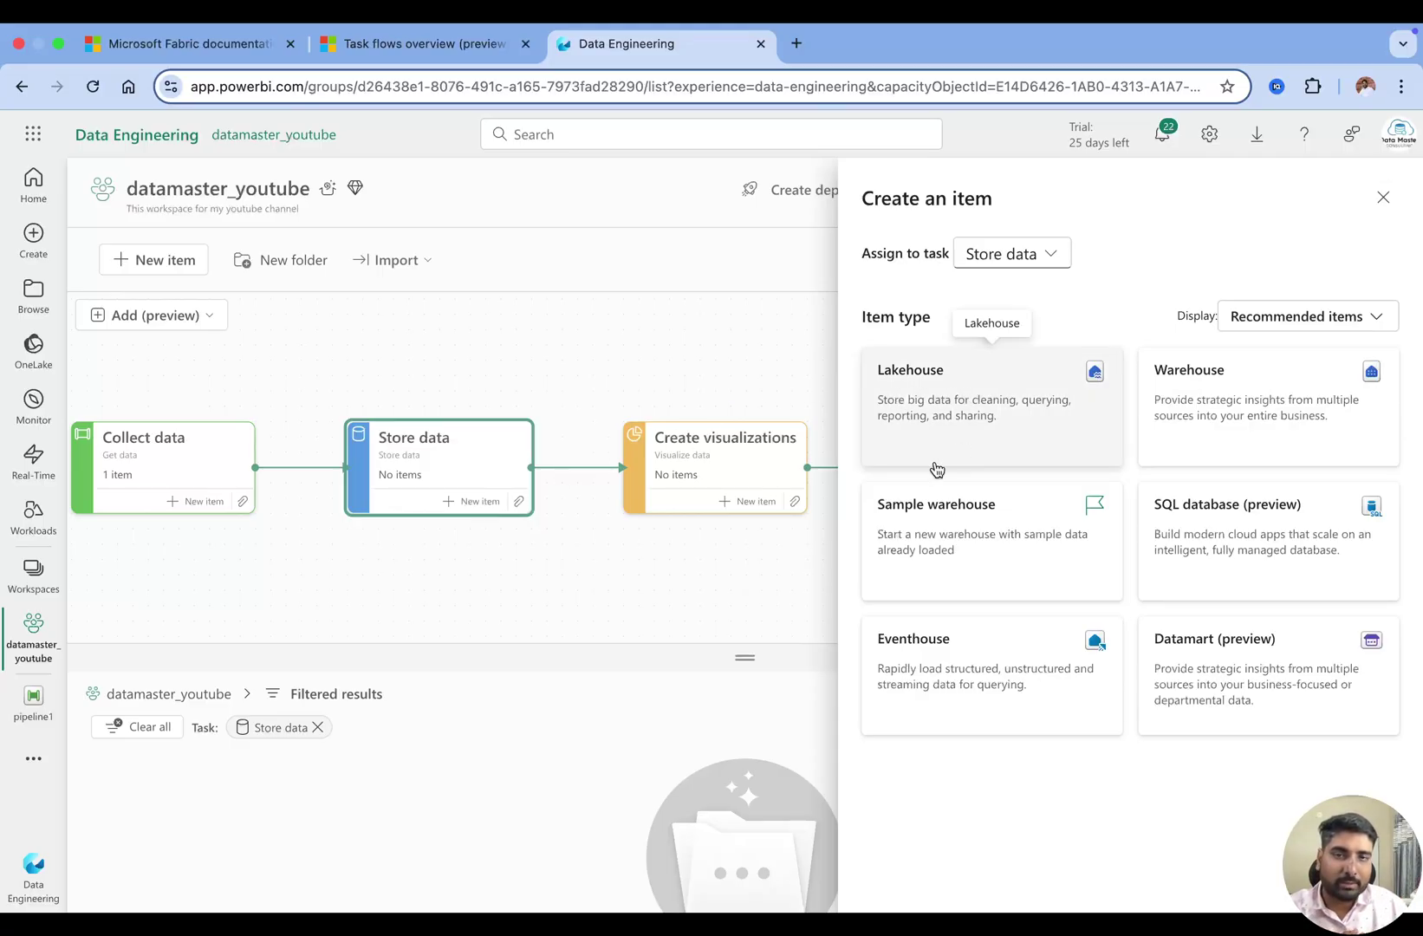
pyautogui.click(978, 429)
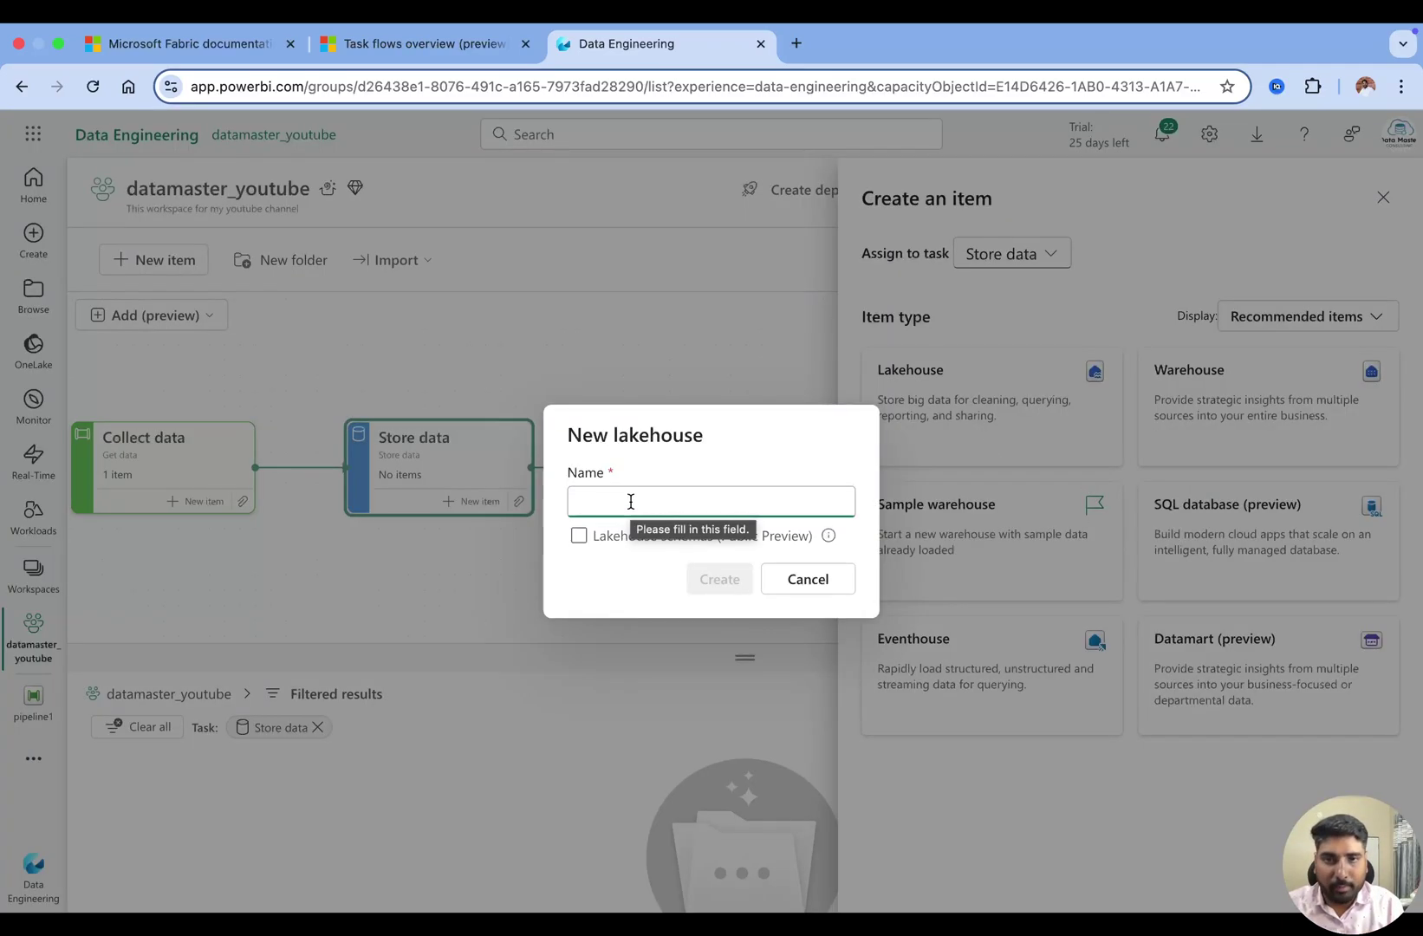
pyautogui.write('sa')
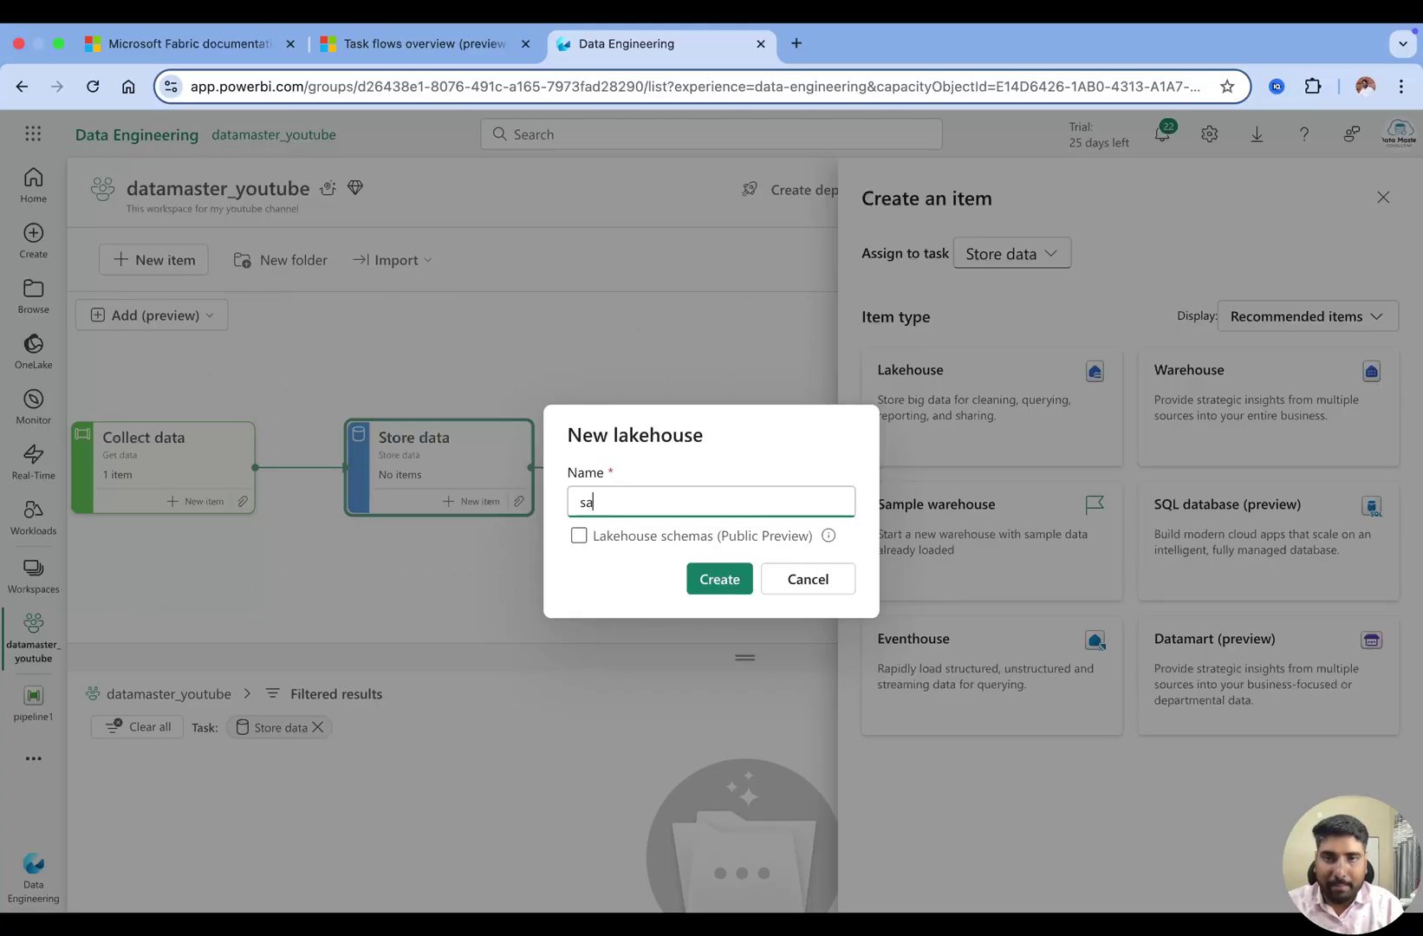
pyautogui.write('mple_lakehouse')
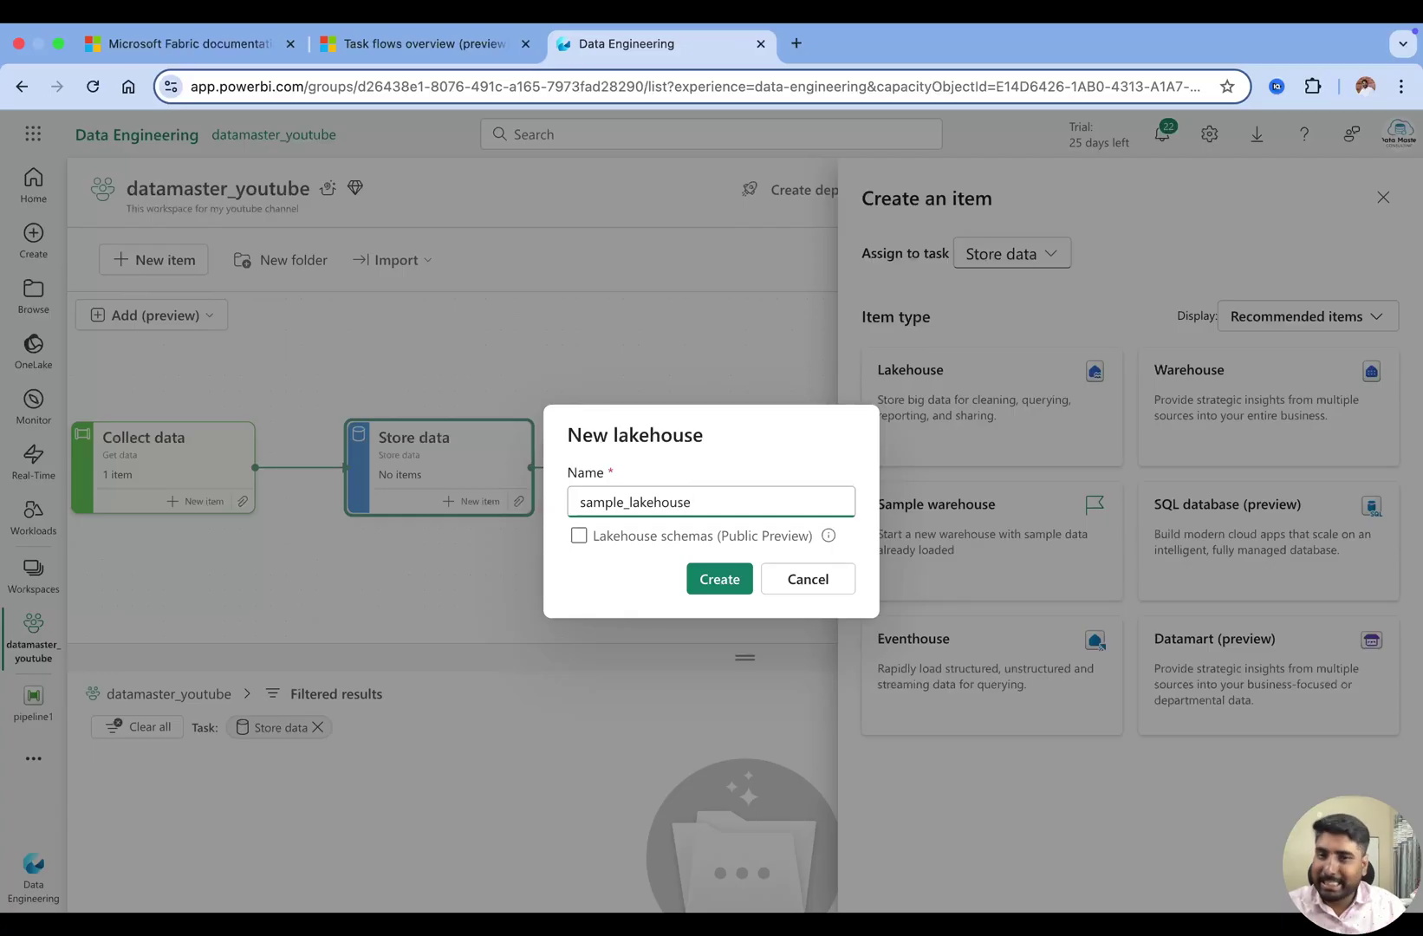
pyautogui.click(720, 579)
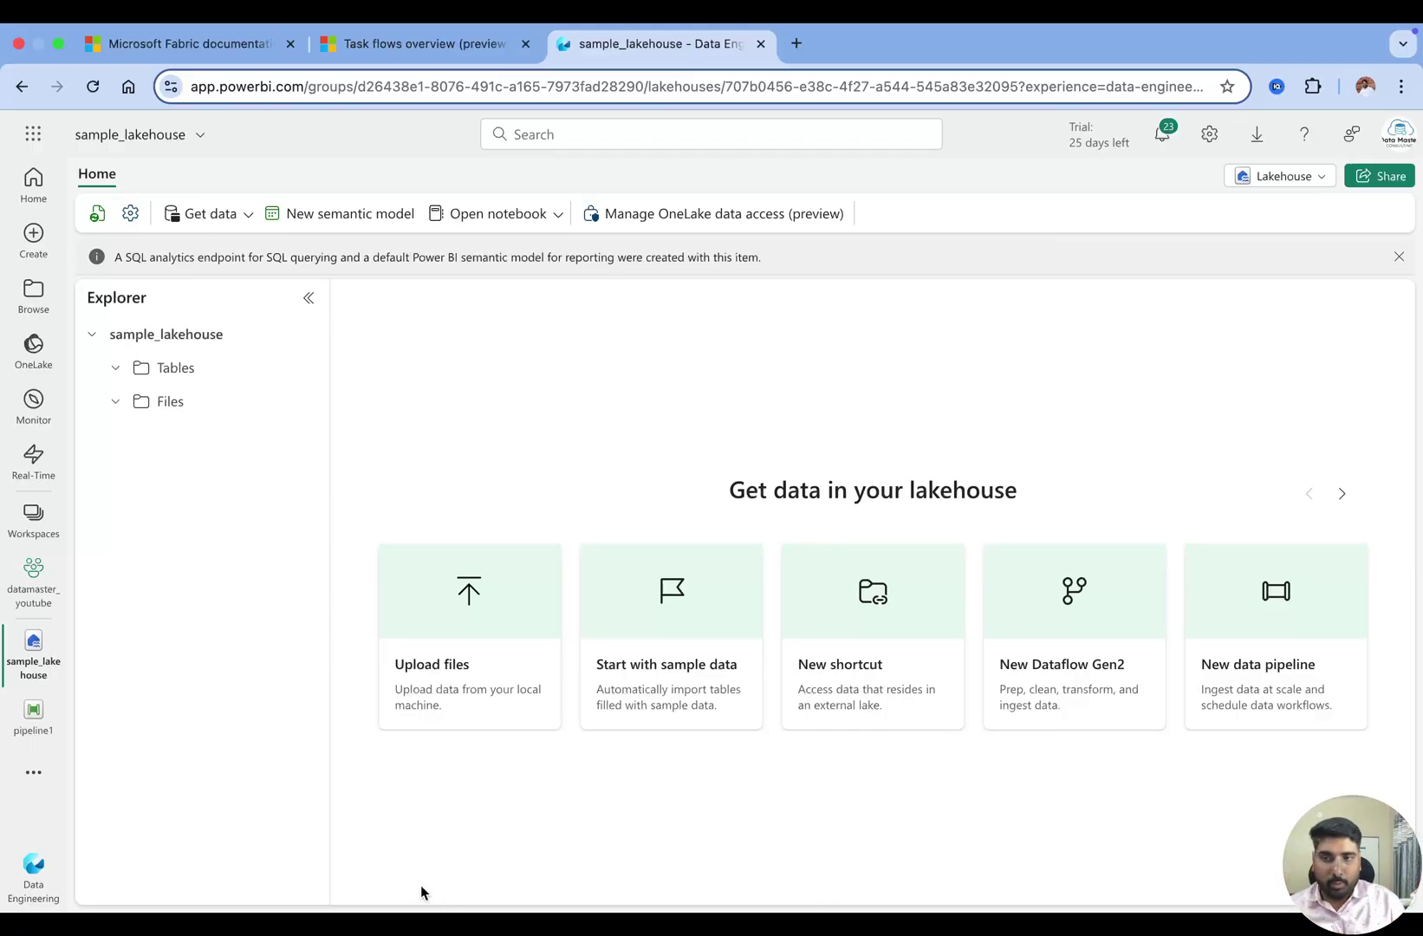
# Go back to the datamaster_youtube workspace and check the item types of pipeline1 and sample_lakehouse in an enlarged item list
pyautogui.click(39, 606)
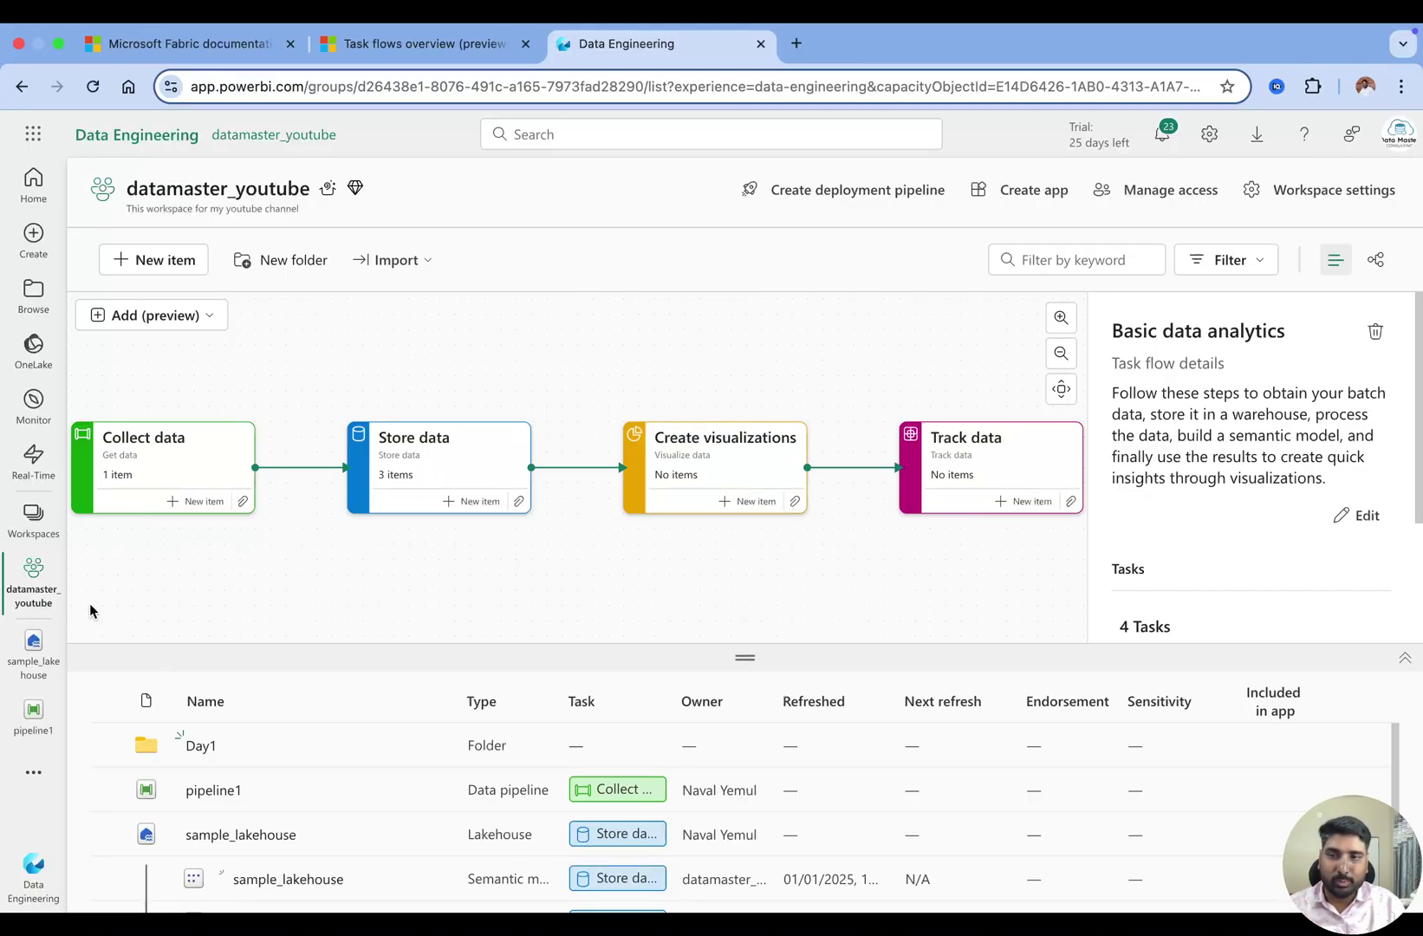
pyautogui.moveTo(738, 656); pyautogui.dragTo(711, 555)
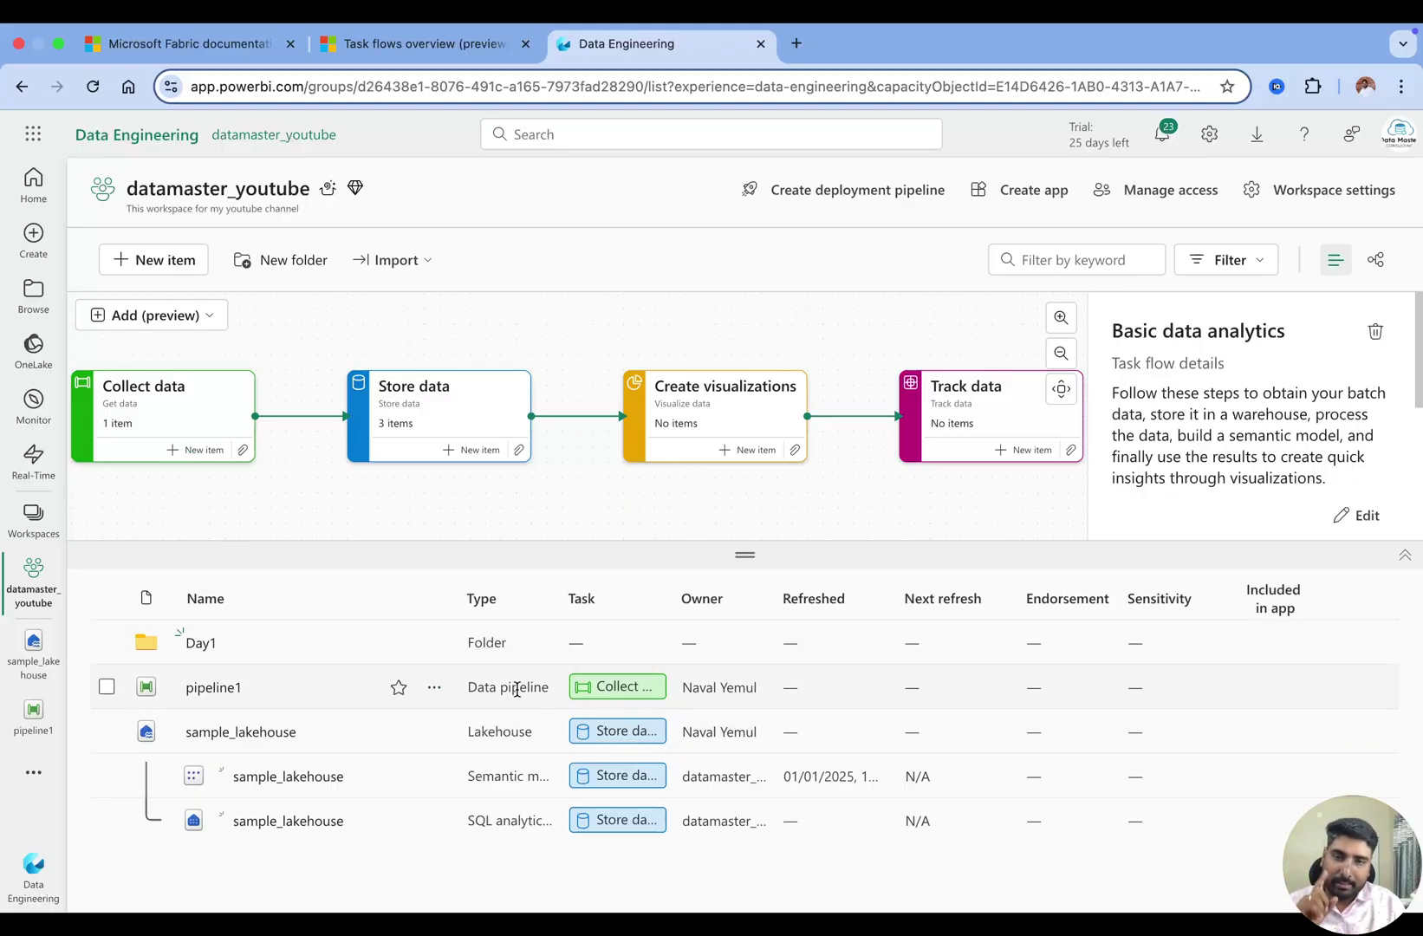
pyautogui.moveTo(536, 688); pyautogui.dragTo(466, 689)
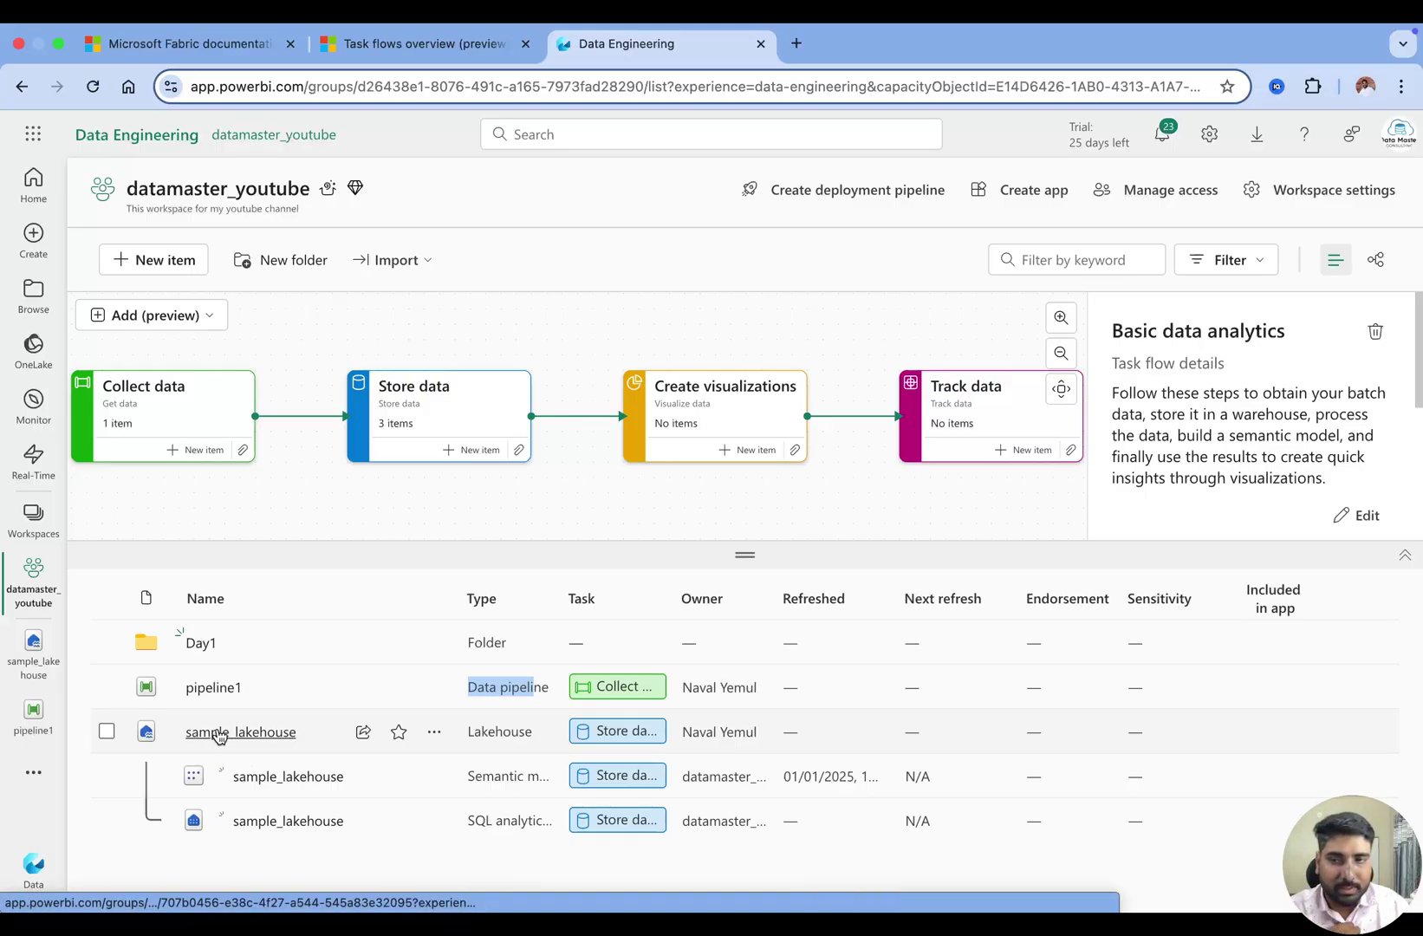
pyautogui.moveTo(533, 732); pyautogui.dragTo(477, 732)
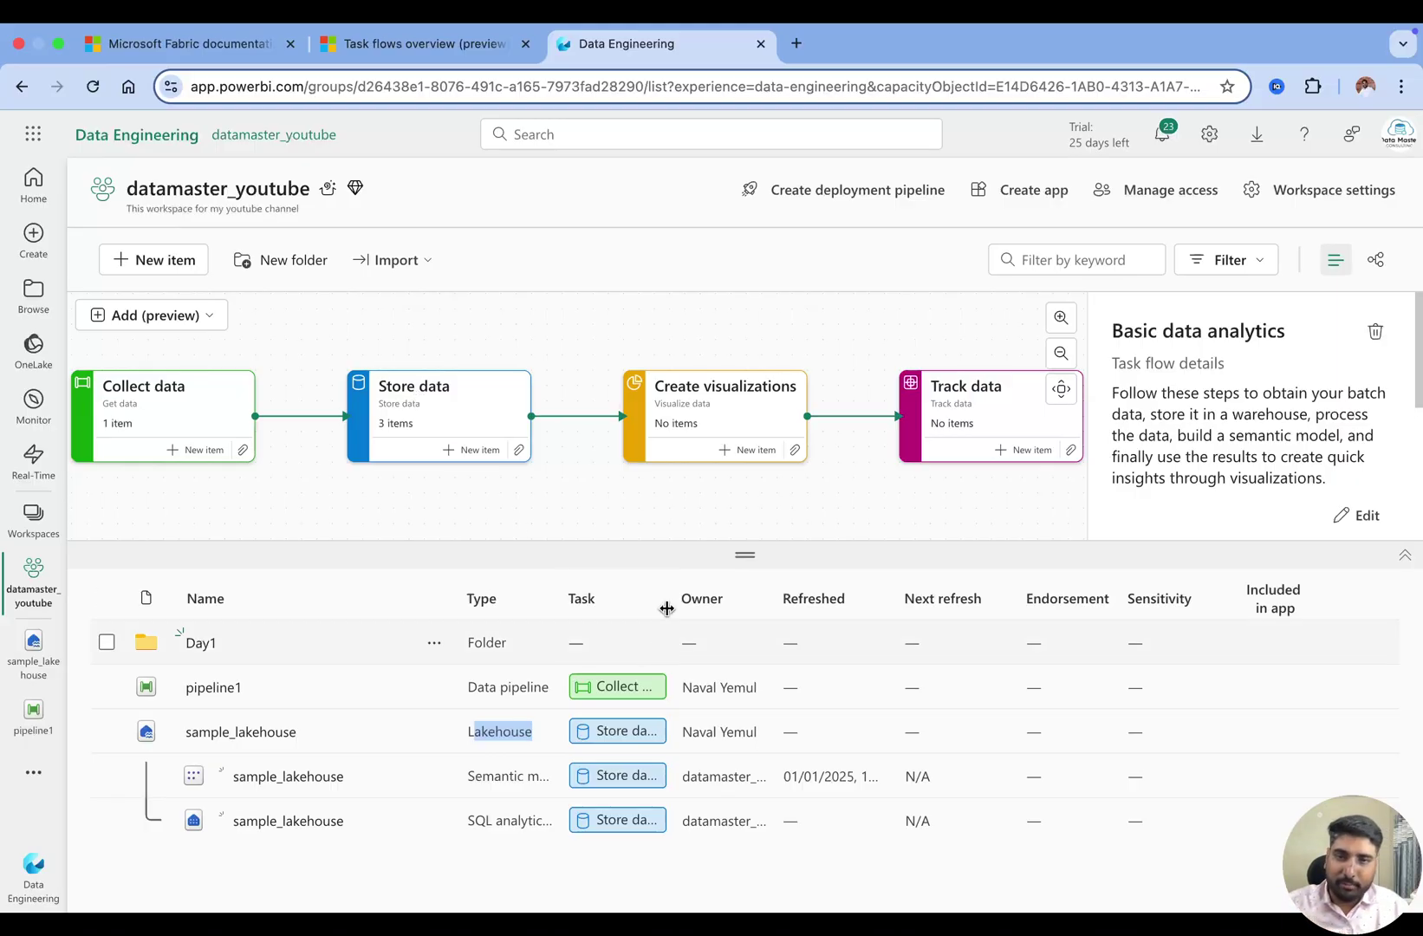
# Enlarge the workspace item list and widen the Type and Owner columns to read each item's full type and owner
pyautogui.moveTo(733, 555); pyautogui.dragTo(731, 515)
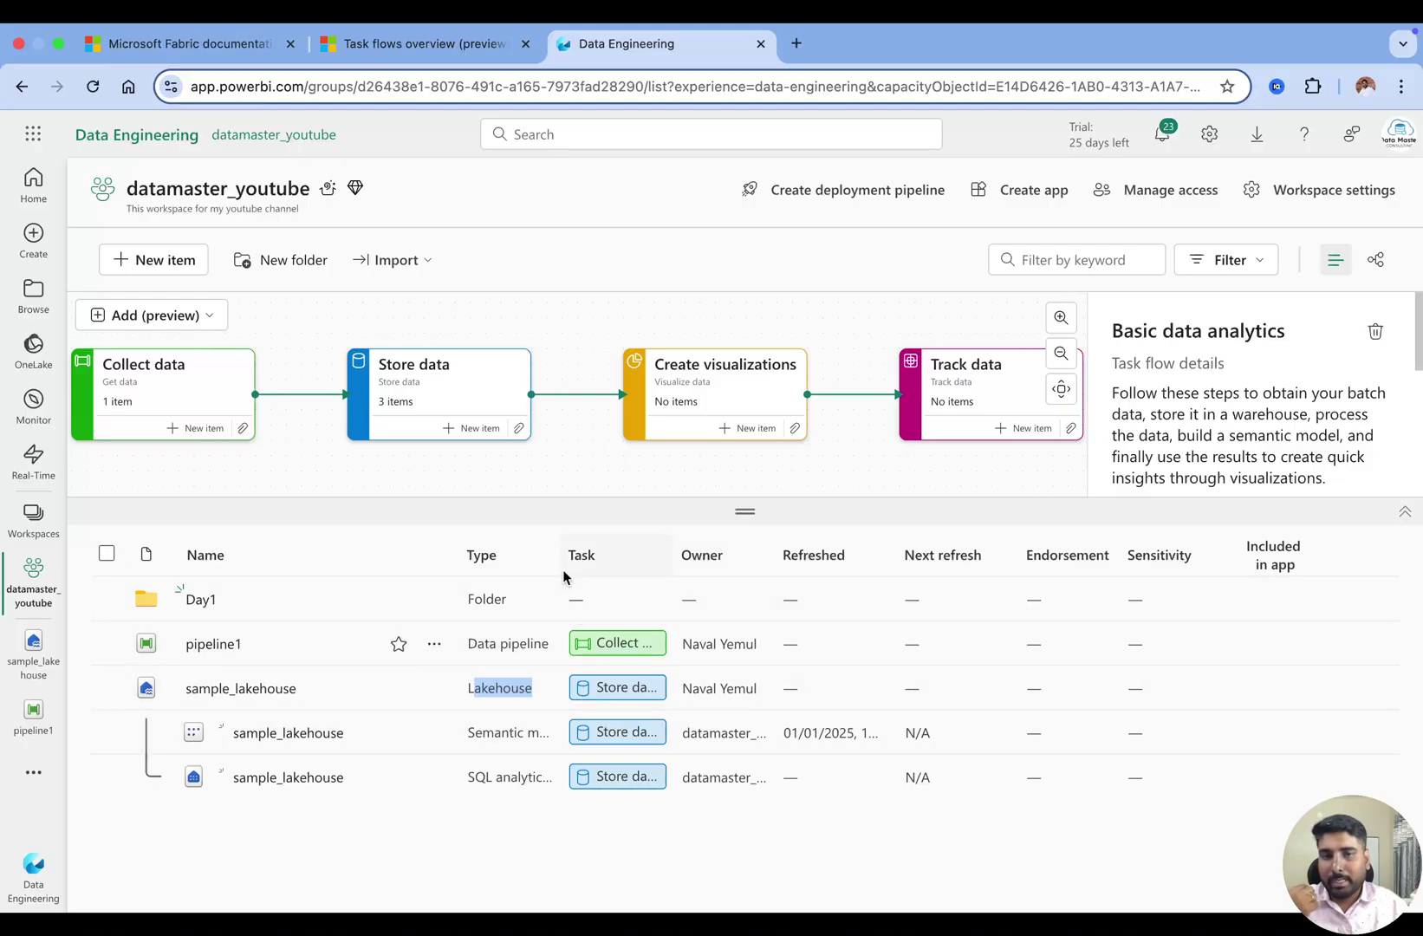
pyautogui.moveTo(557, 564); pyautogui.dragTo(703, 569)
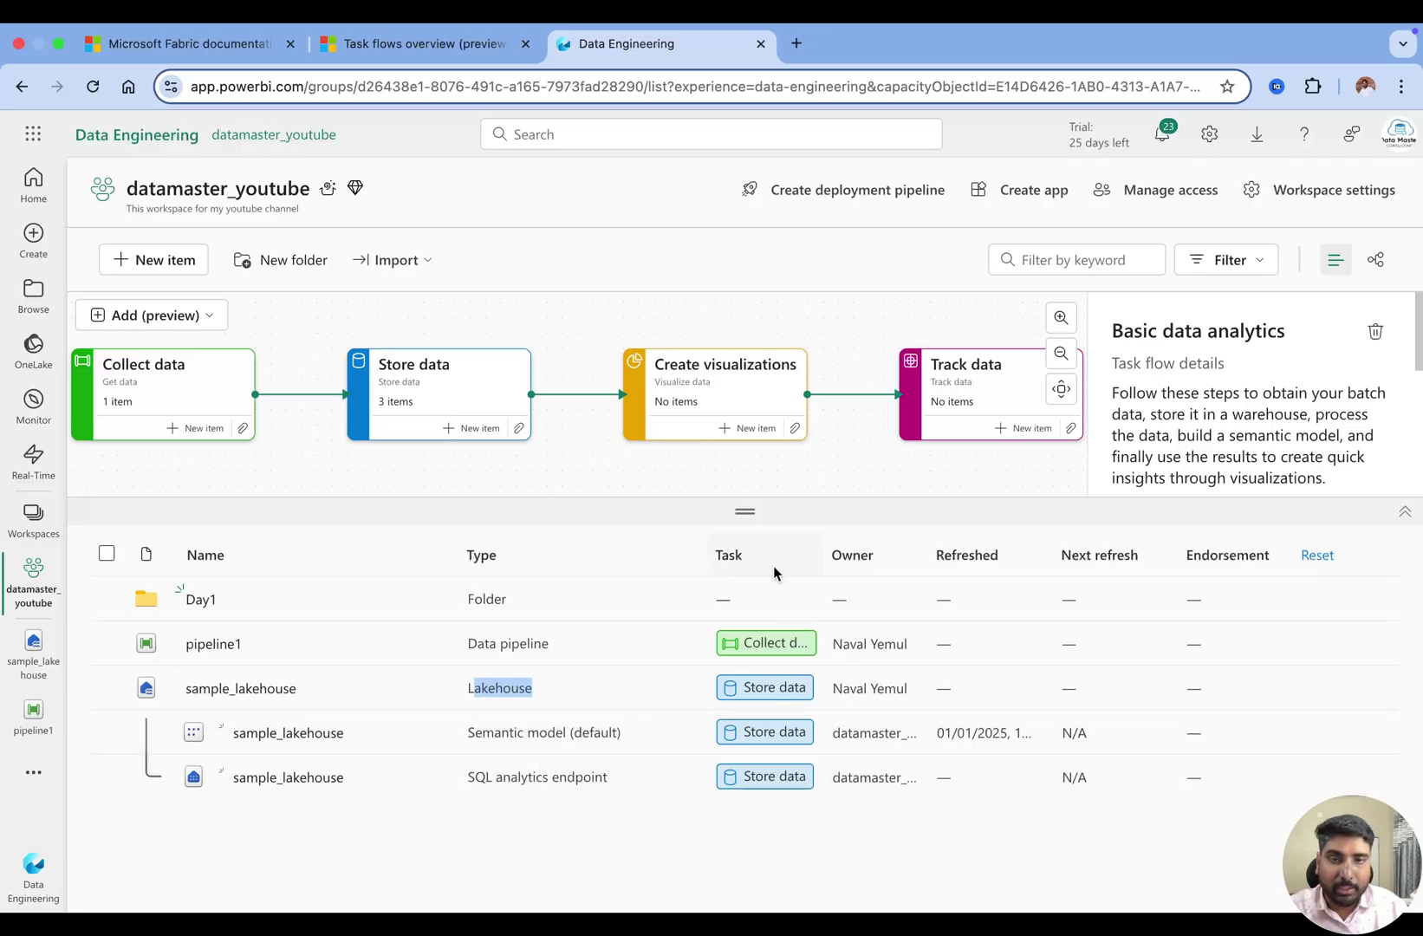
pyautogui.moveTo(925, 554); pyautogui.dragTo(1055, 555)
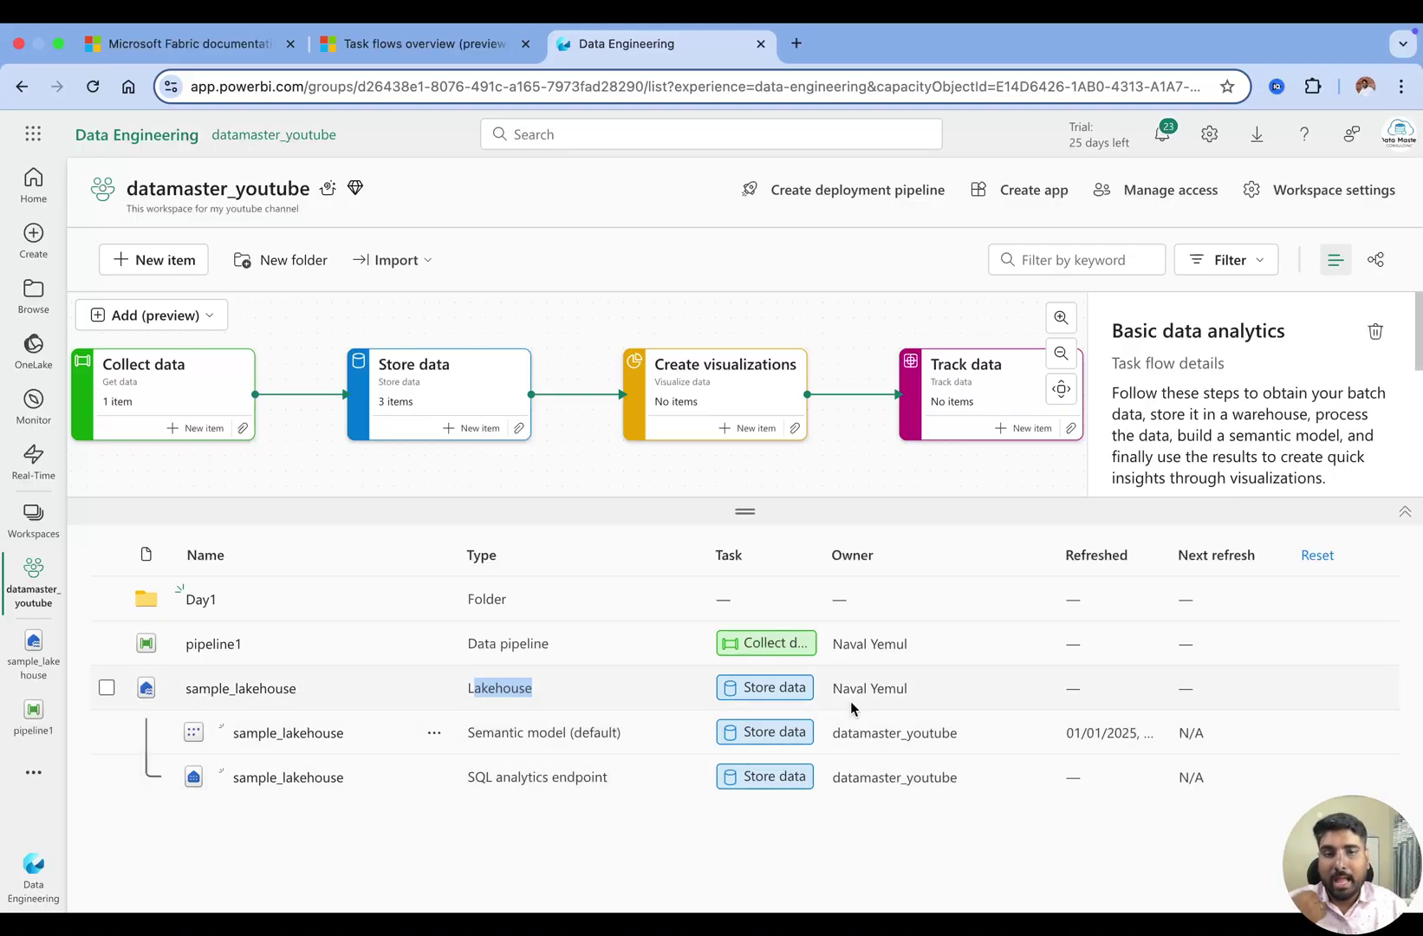
pyautogui.moveTo(922, 704); pyautogui.dragTo(824, 694)
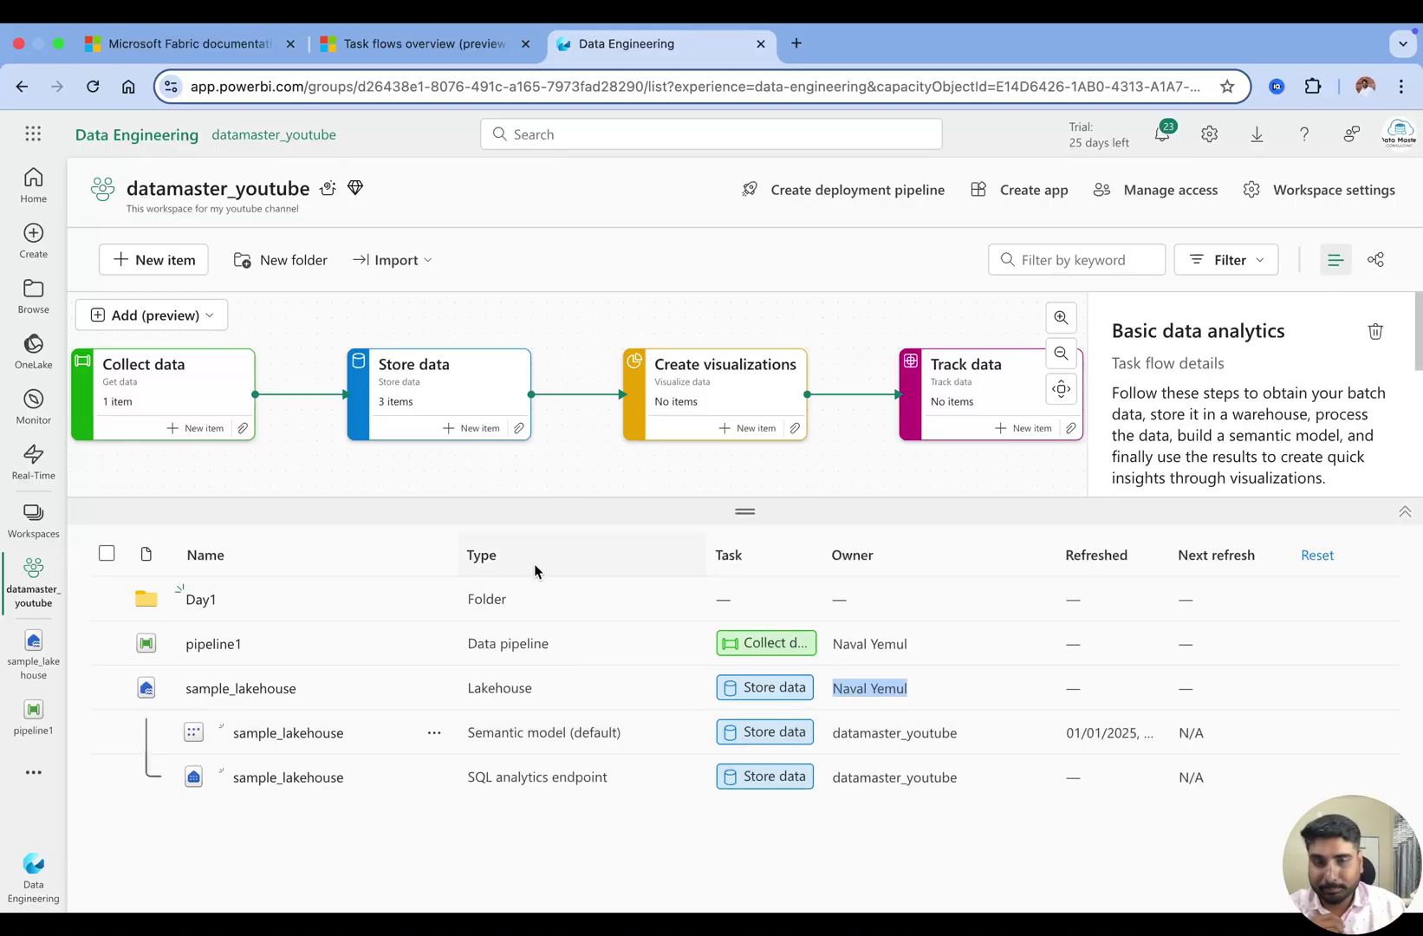
# Try to auto-create a report for the Create visualizations task from the sample_lakehouse semantic model in datamaster_youtube
pyautogui.click(737, 429)
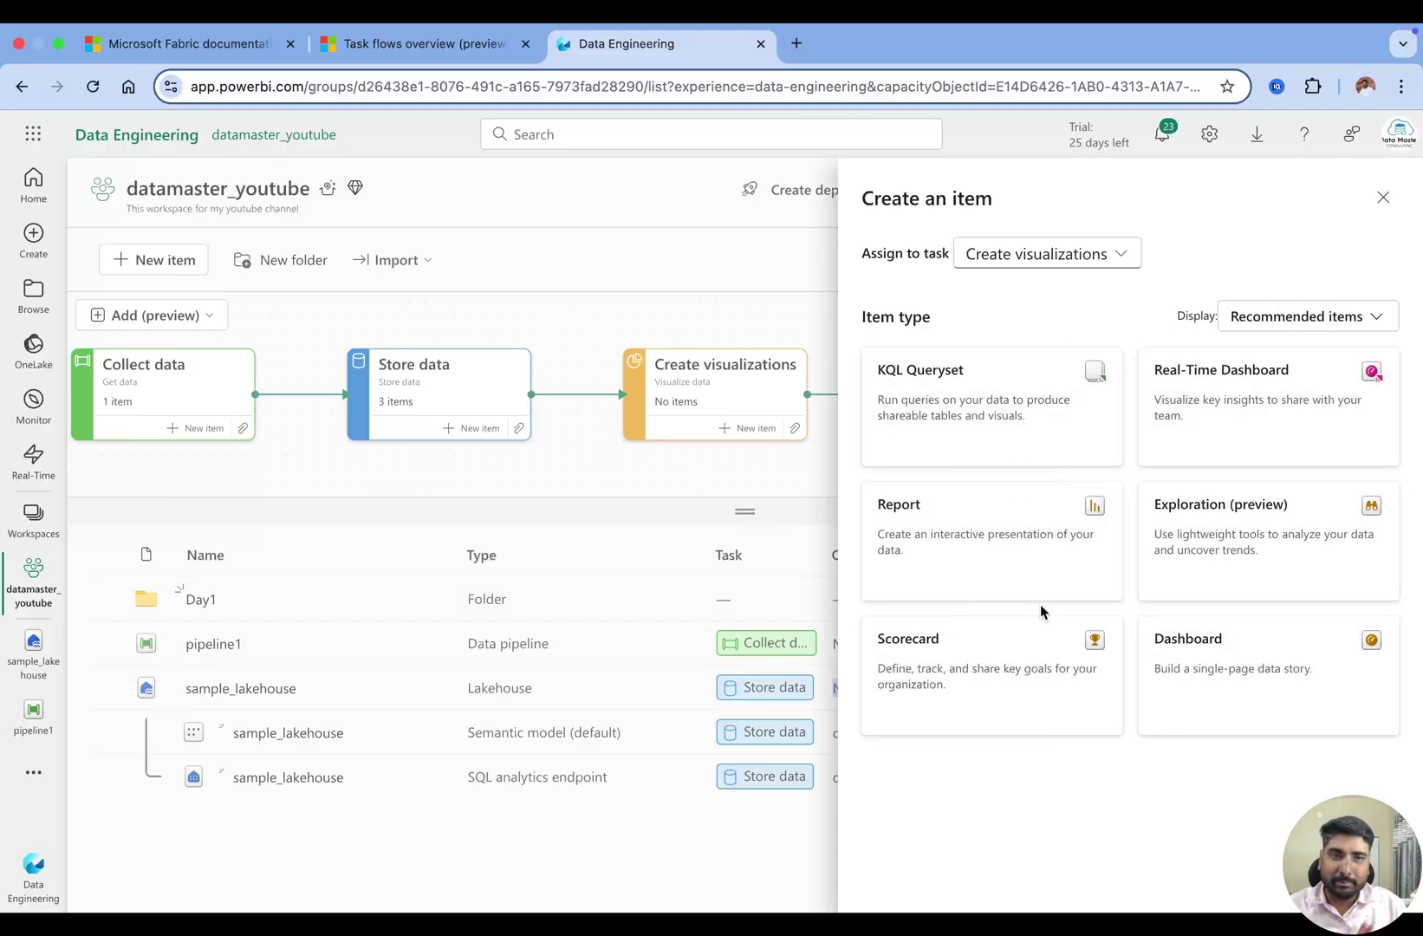
pyautogui.click(1089, 550)
pyautogui.scroll(-10, 1118, 577)
pyautogui.scroll(10, 1083, 589)
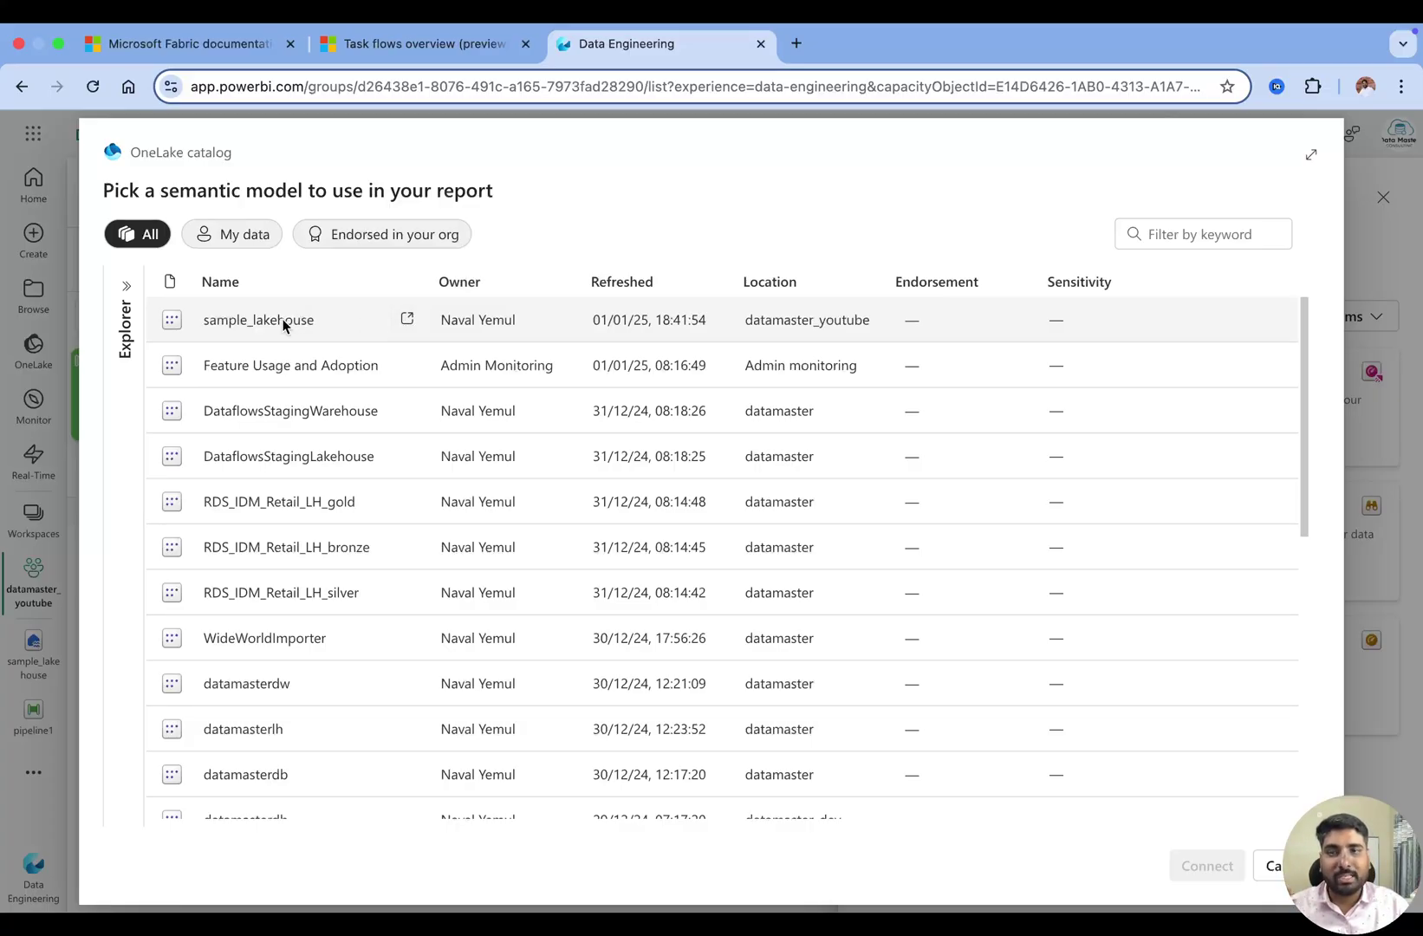
pyautogui.click(315, 329)
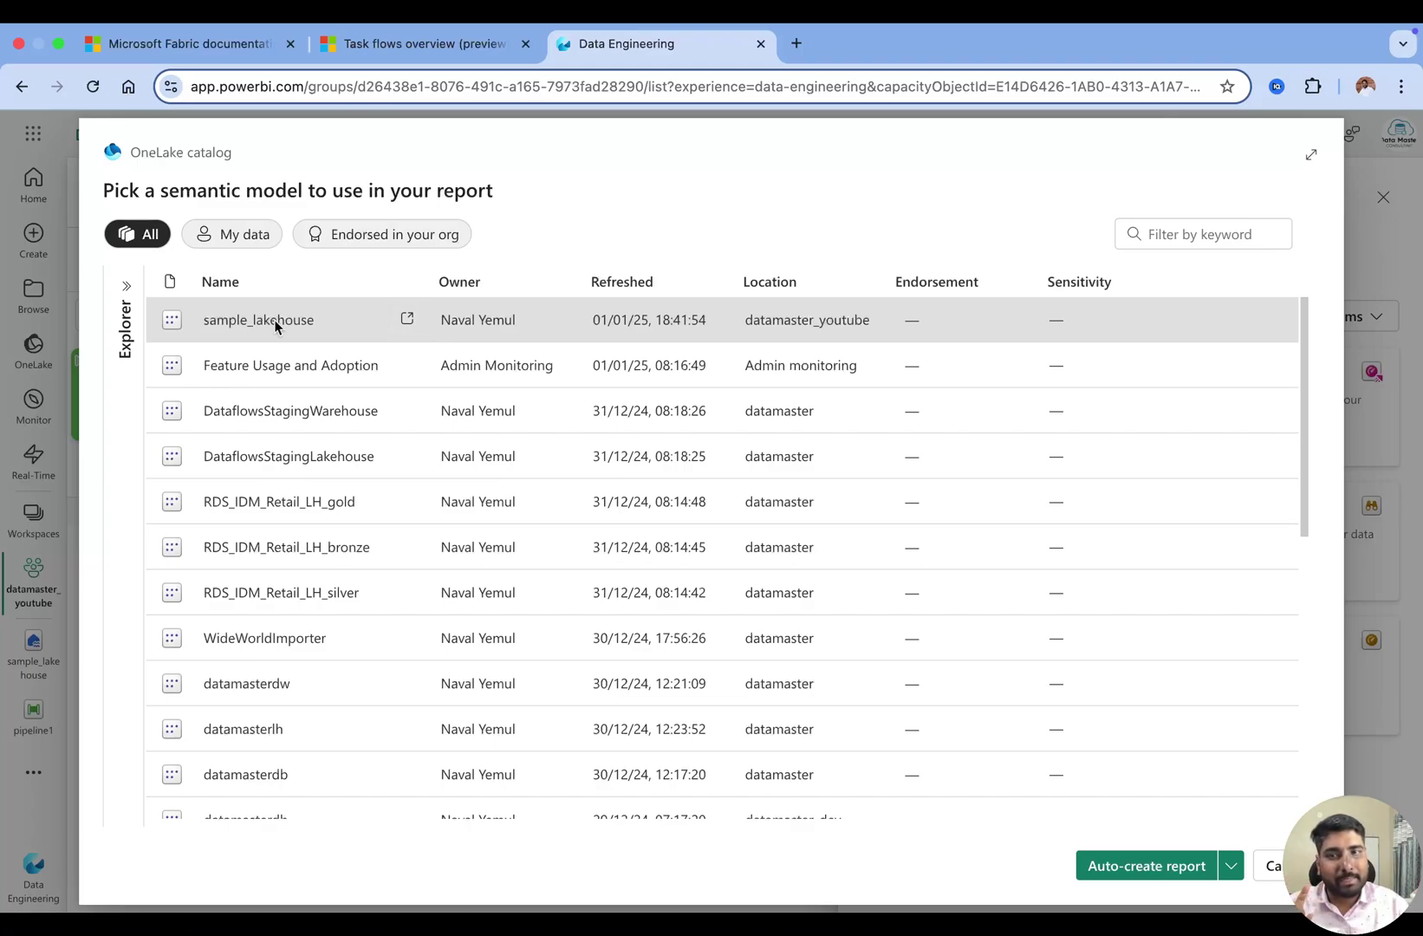
pyautogui.moveTo(743, 323); pyautogui.dragTo(879, 329)
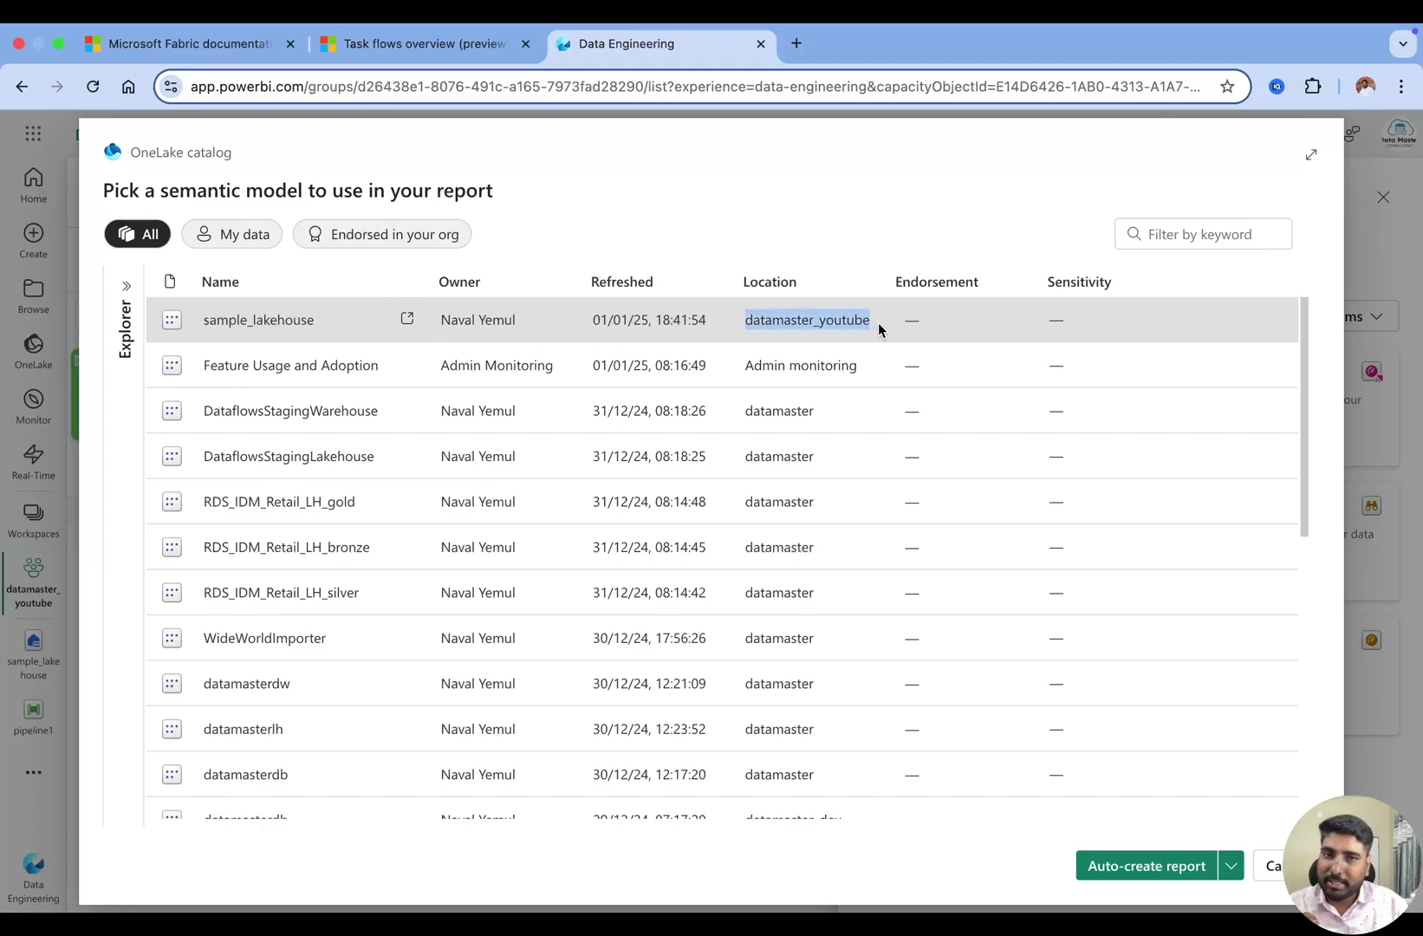
pyautogui.click(1142, 866)
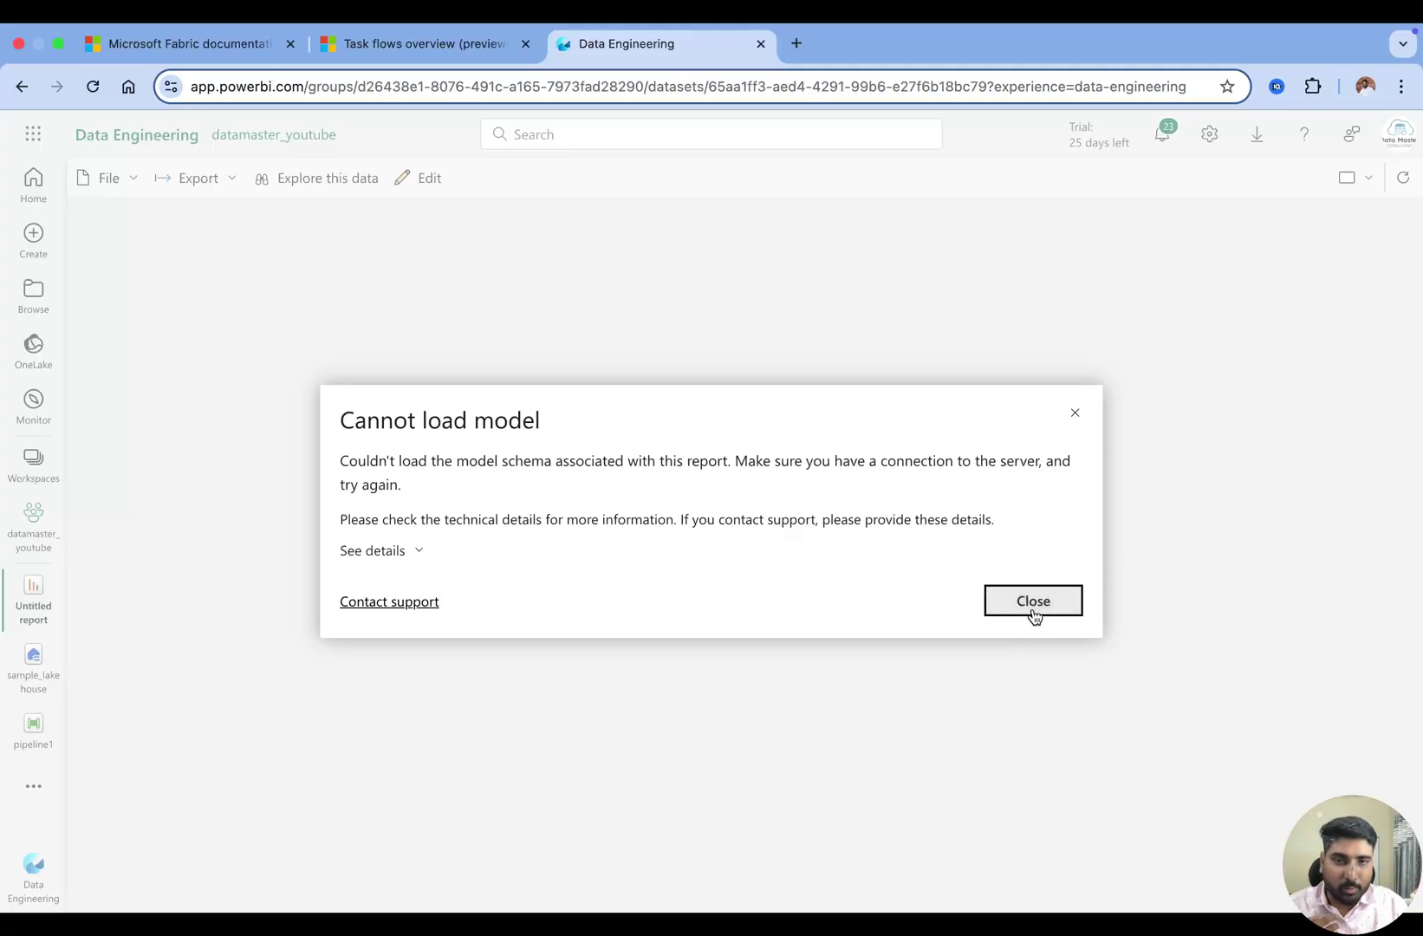
pyautogui.click(1033, 607)
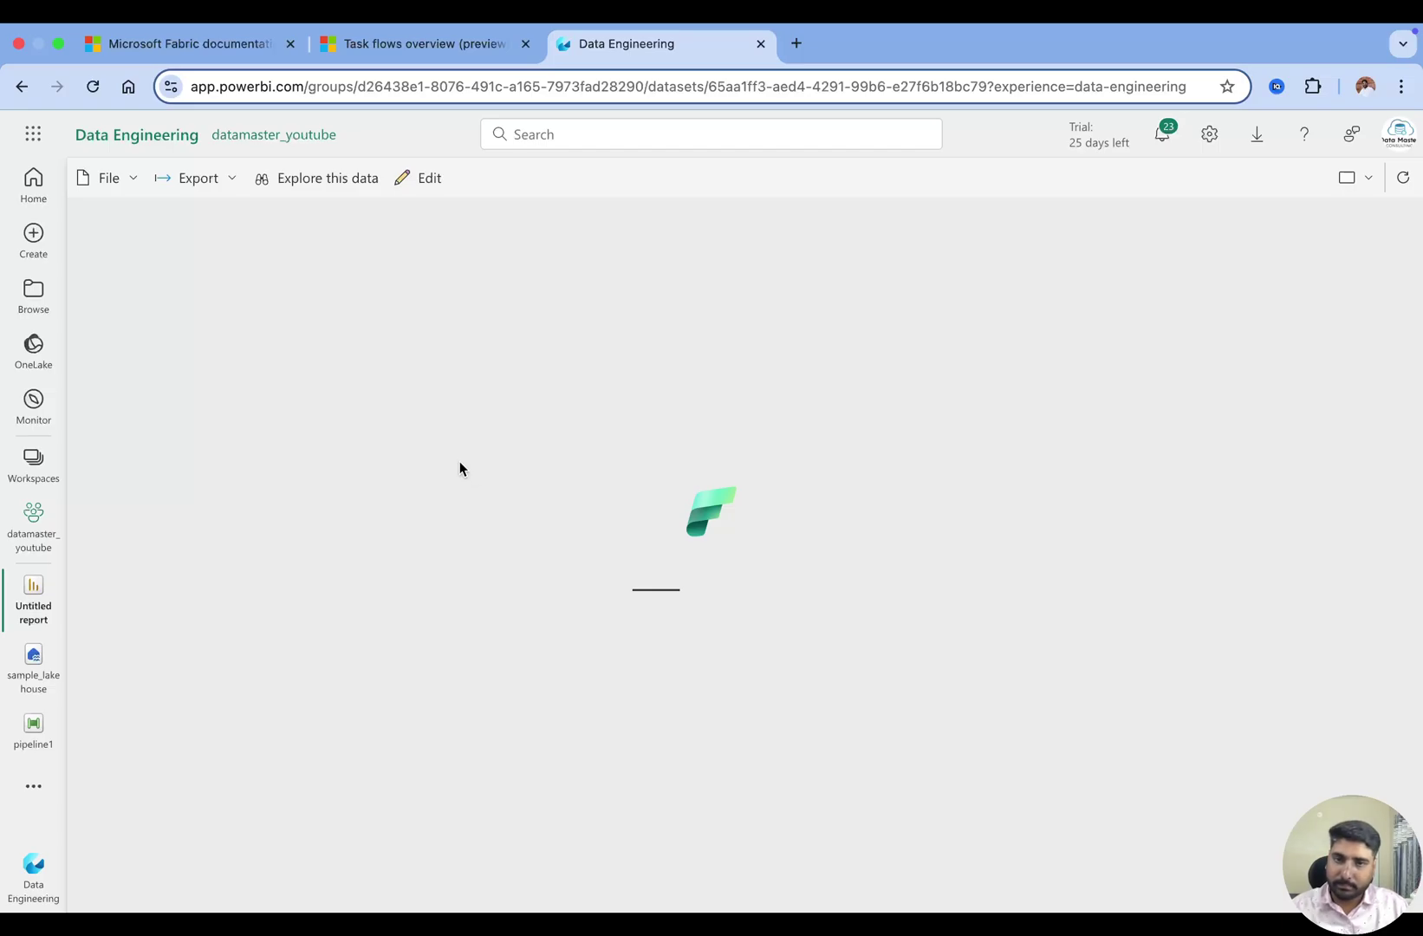
# Leave the untitled report and return to the datamaster_youtube workspace
pyautogui.click(26, 538)
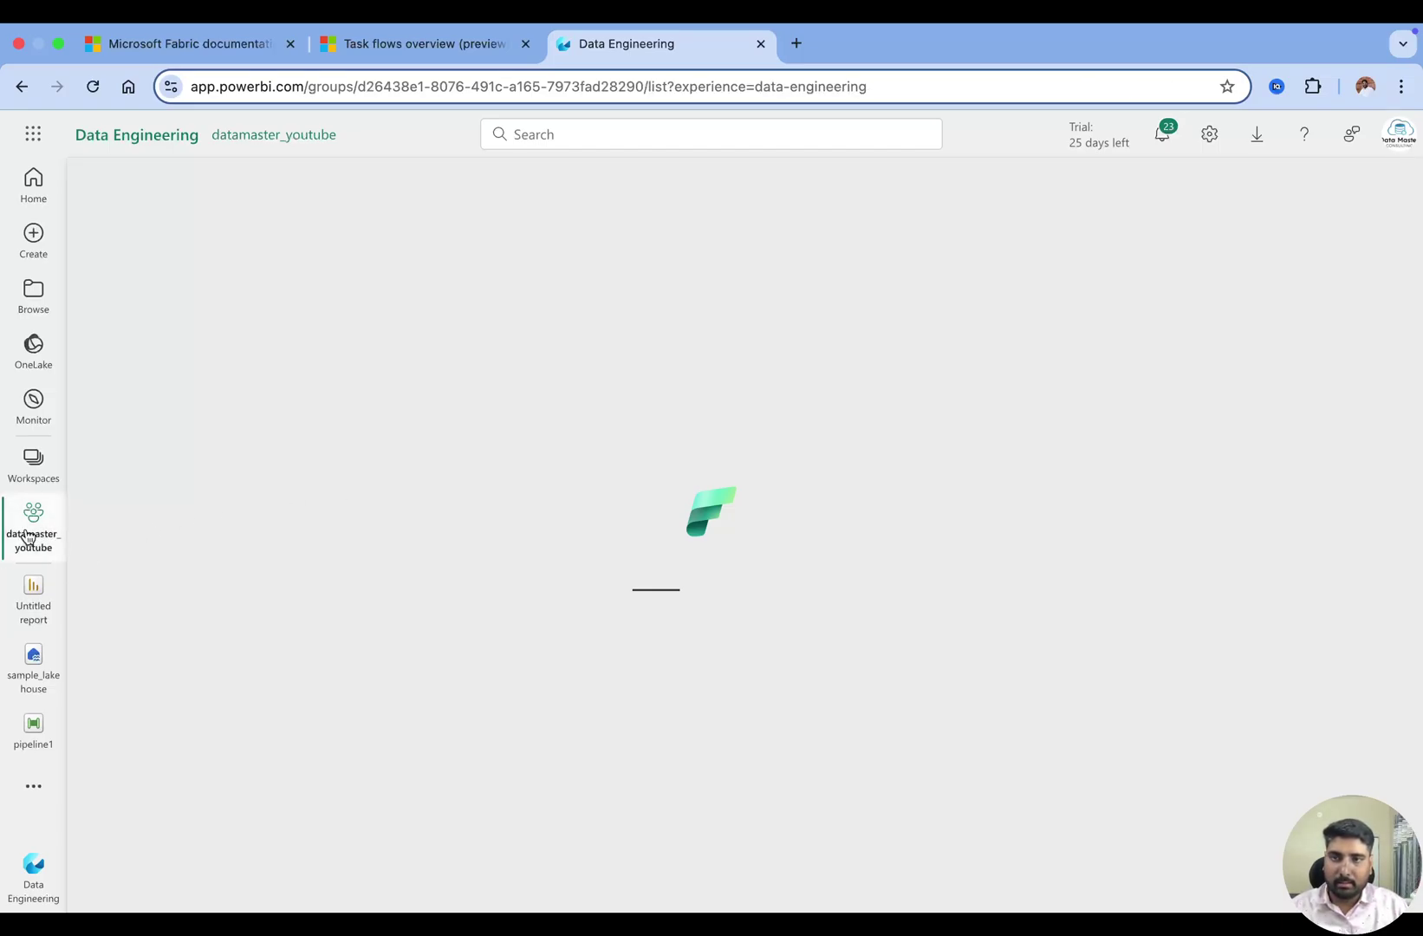
pyautogui.click(38, 466)
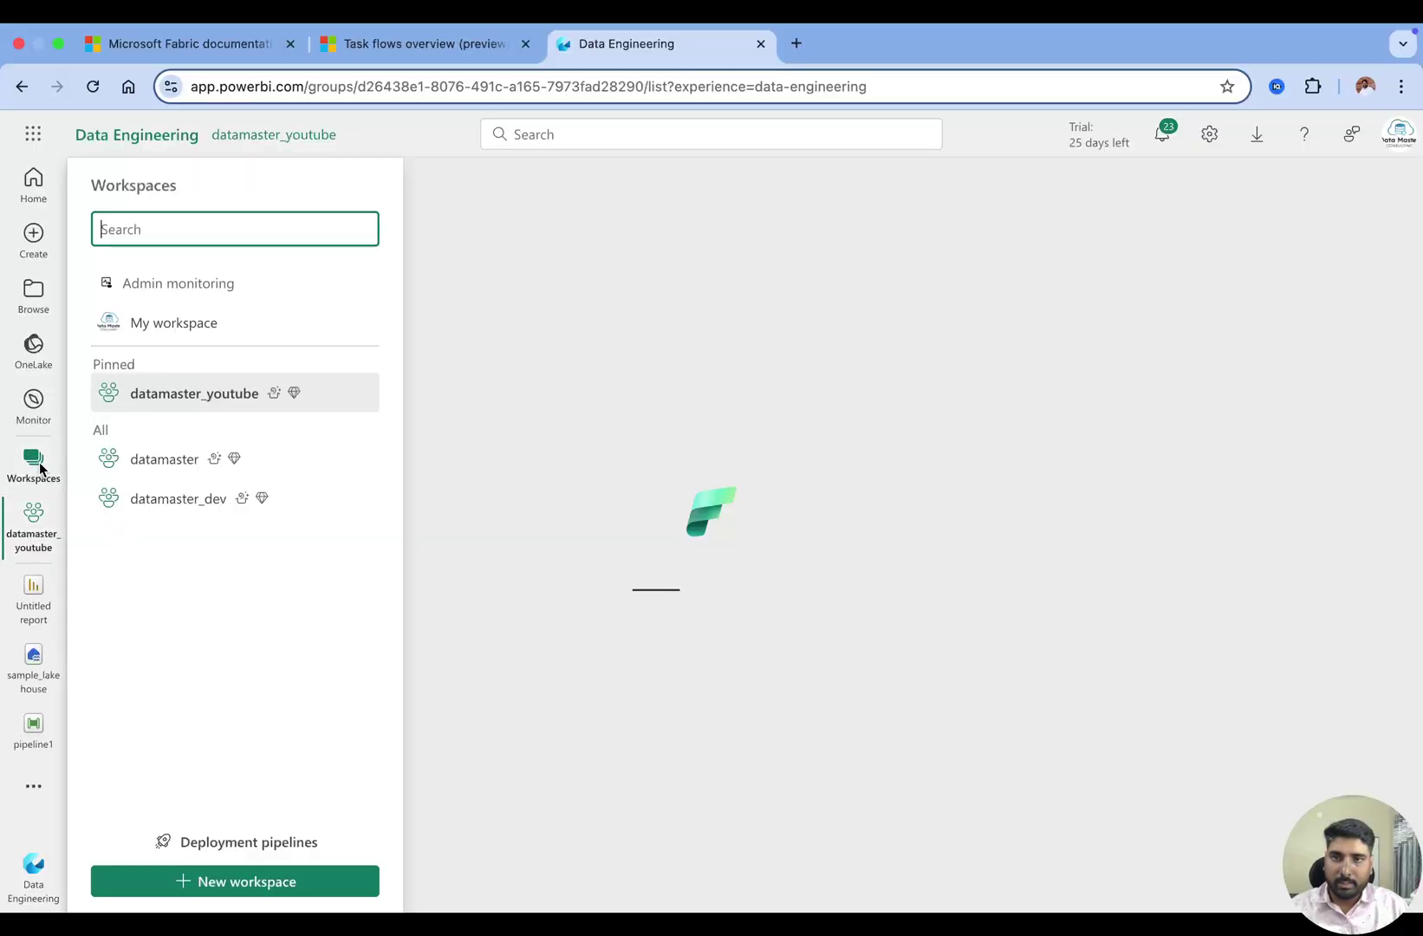
pyautogui.click(194, 397)
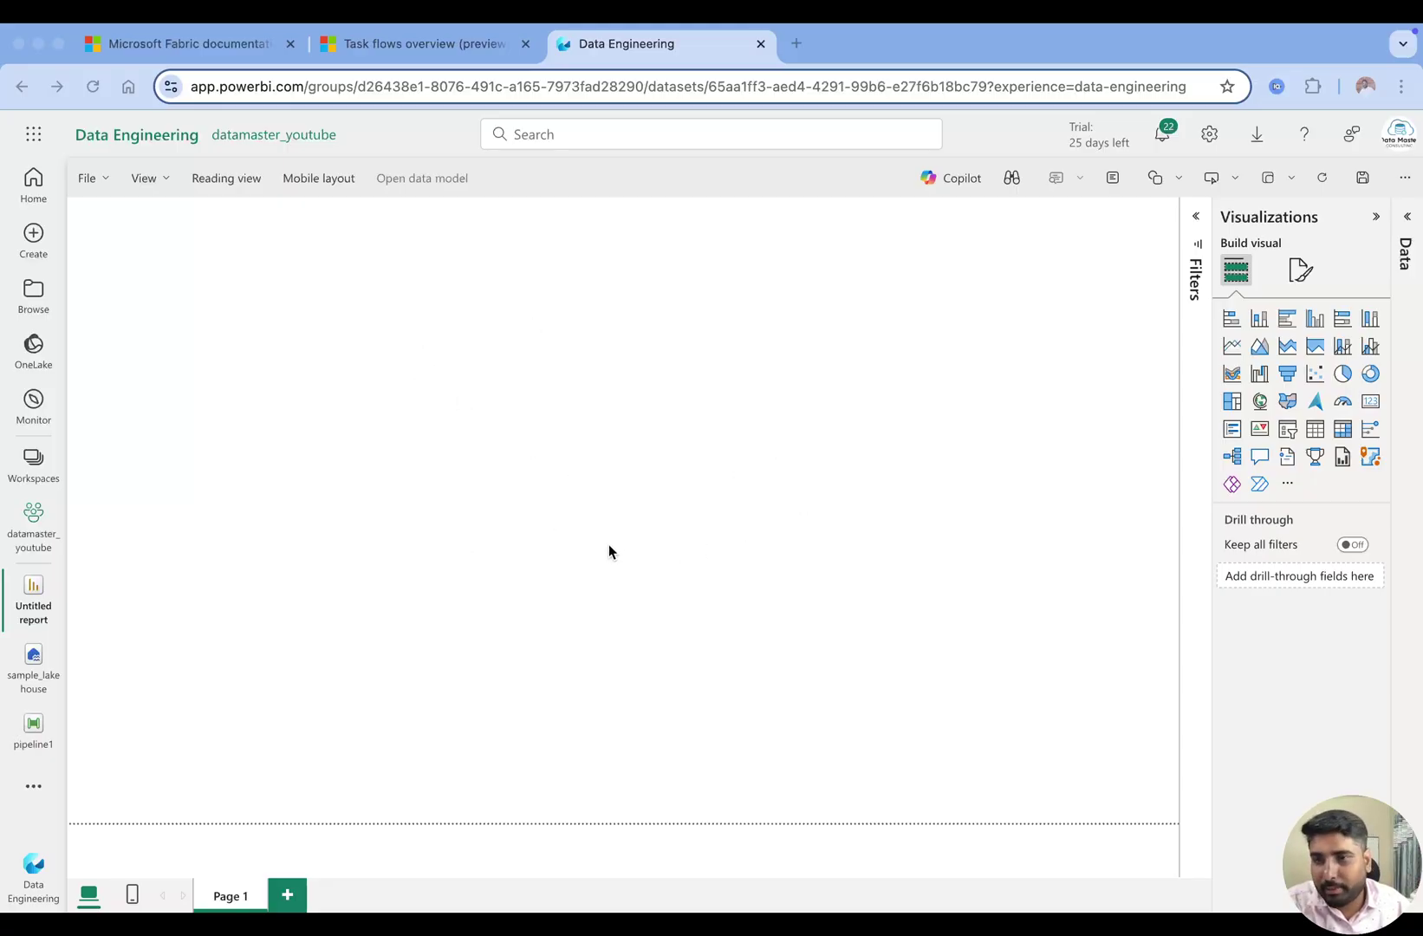
pyautogui.click(26, 530)
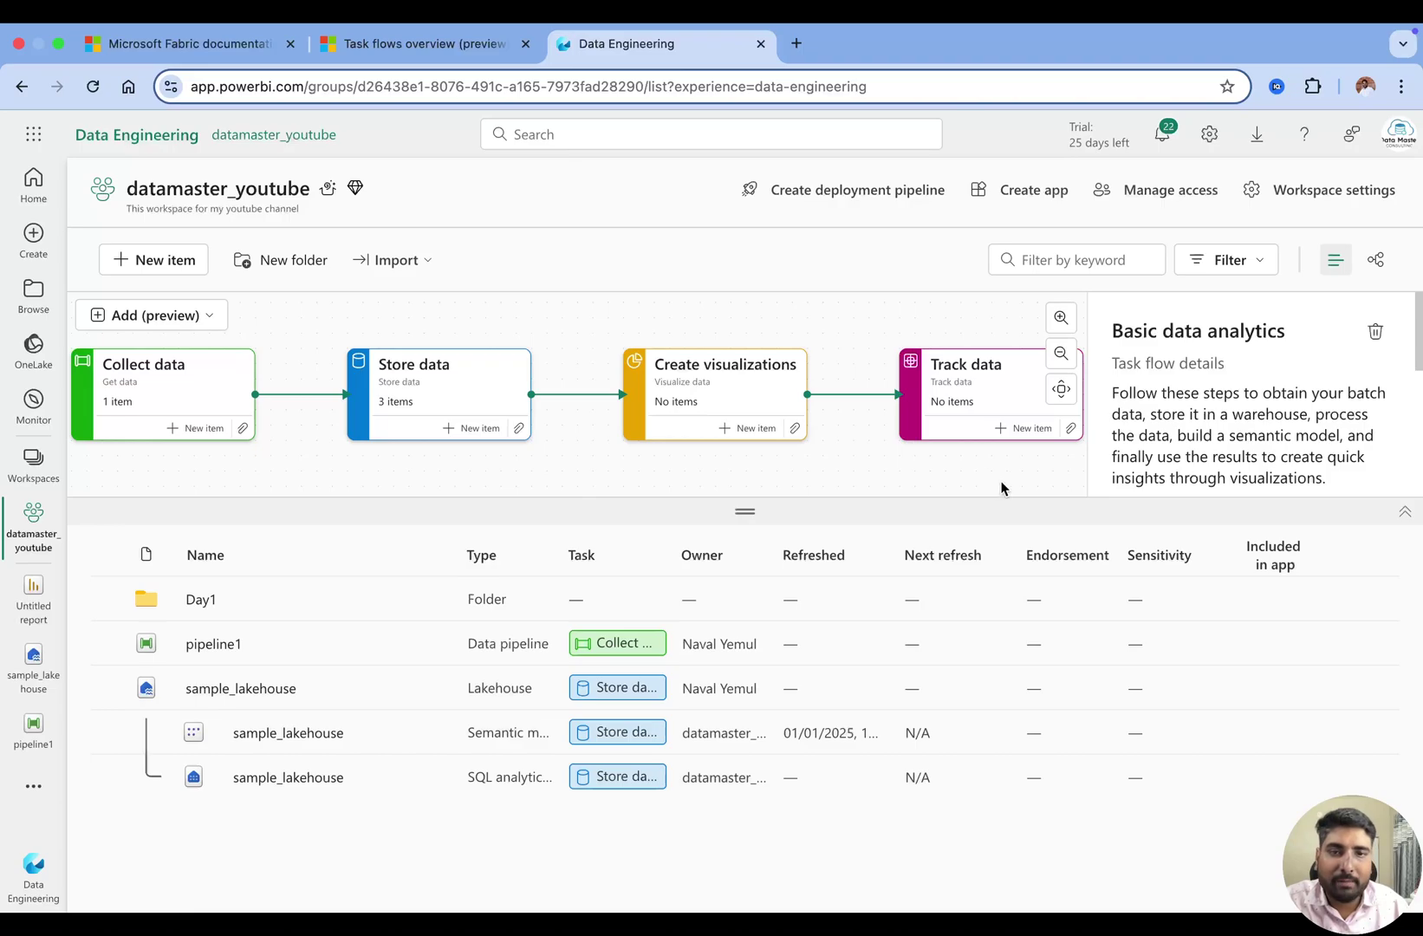
# Look at the recommended item types for the Track data task without creating an item
pyautogui.hscroll(3, 1002, 488)
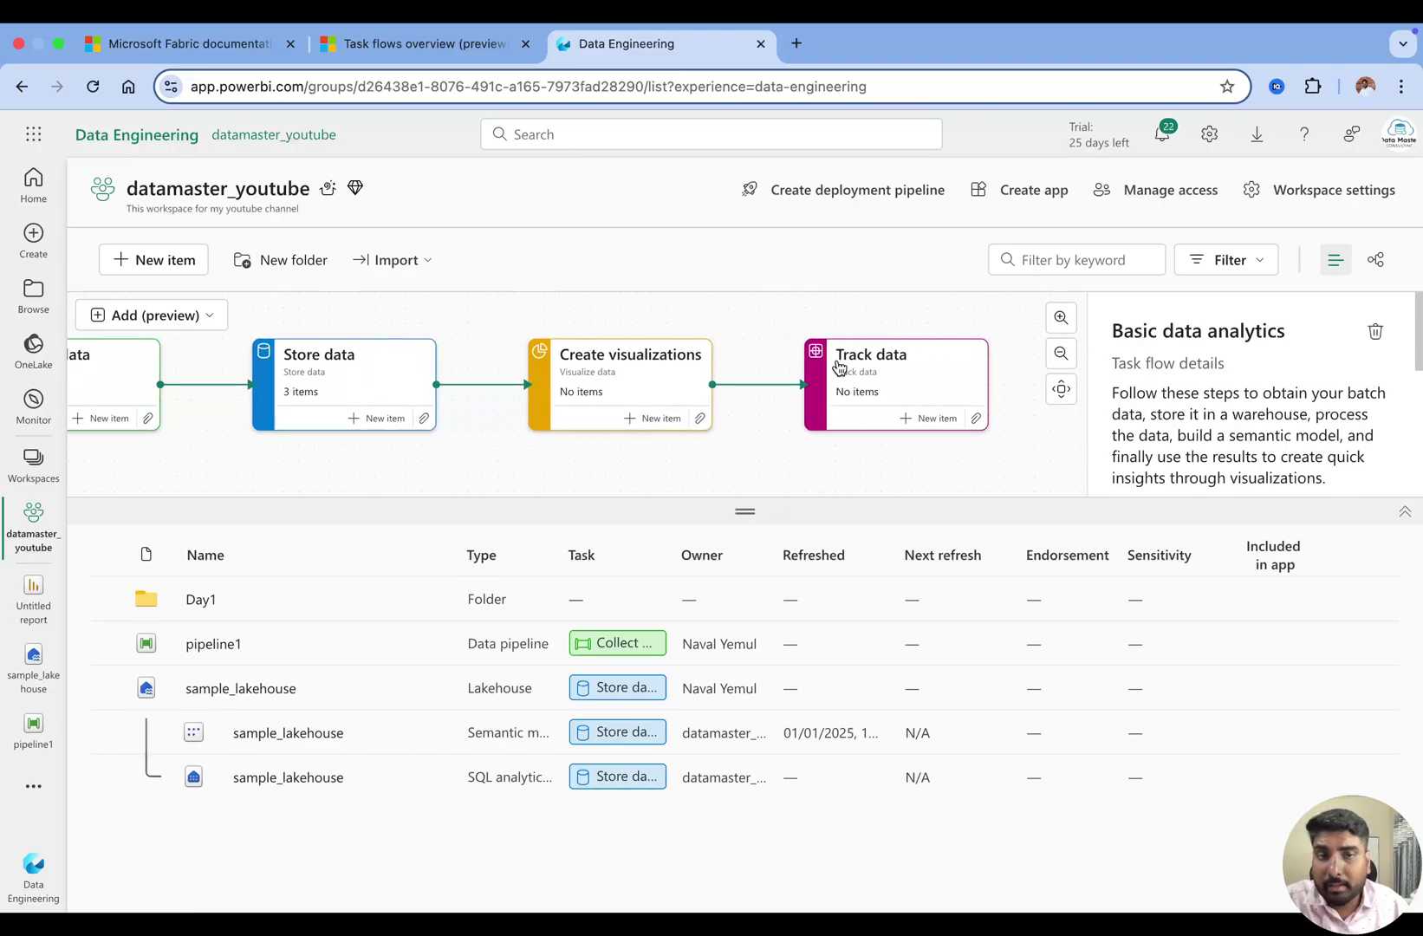
pyautogui.click(924, 423)
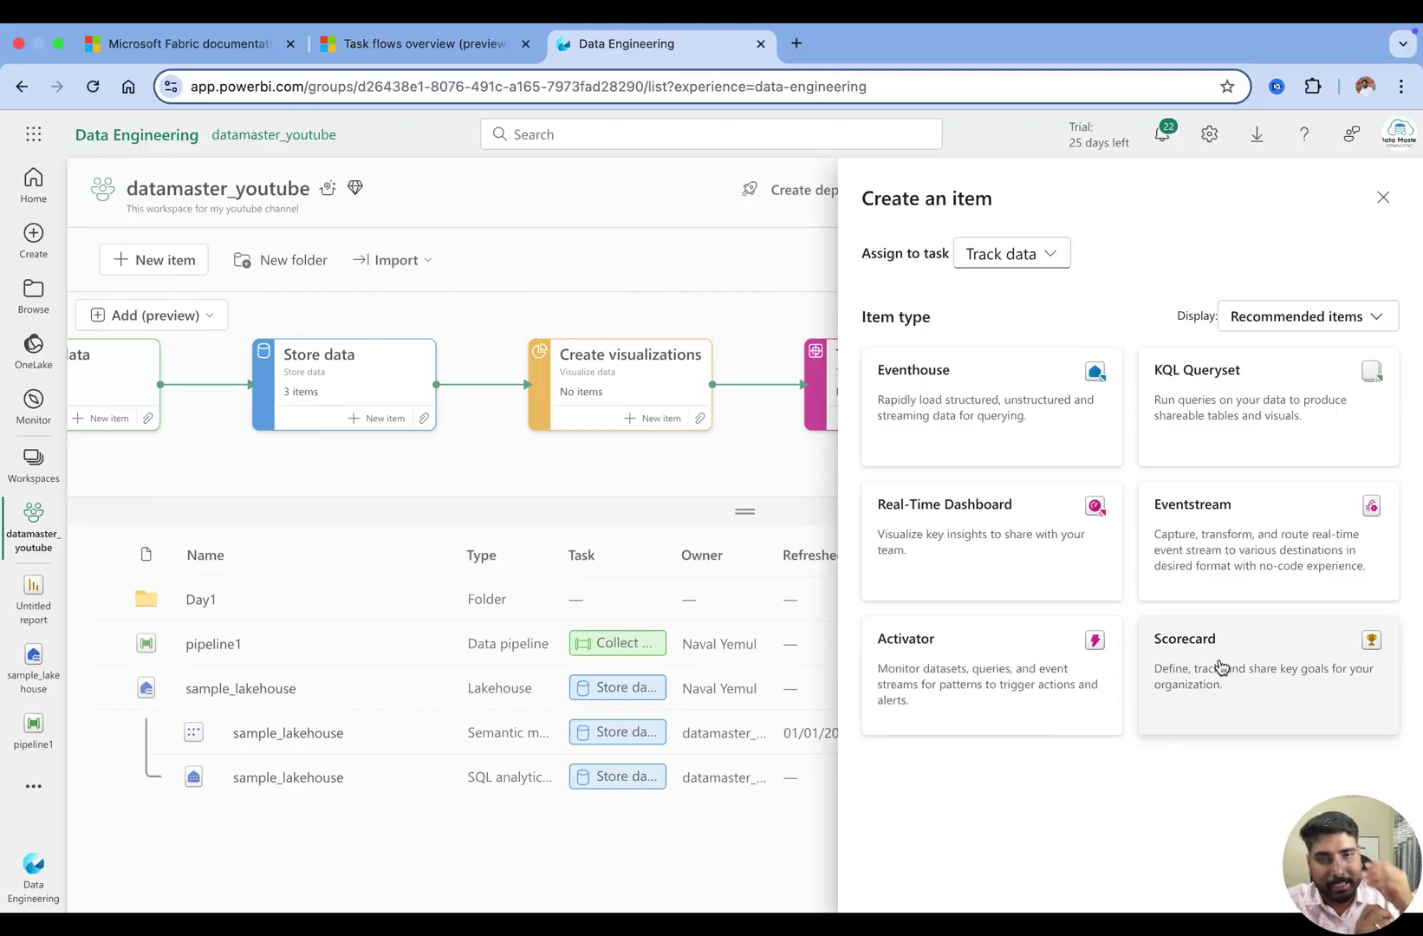
pyautogui.click(1383, 198)
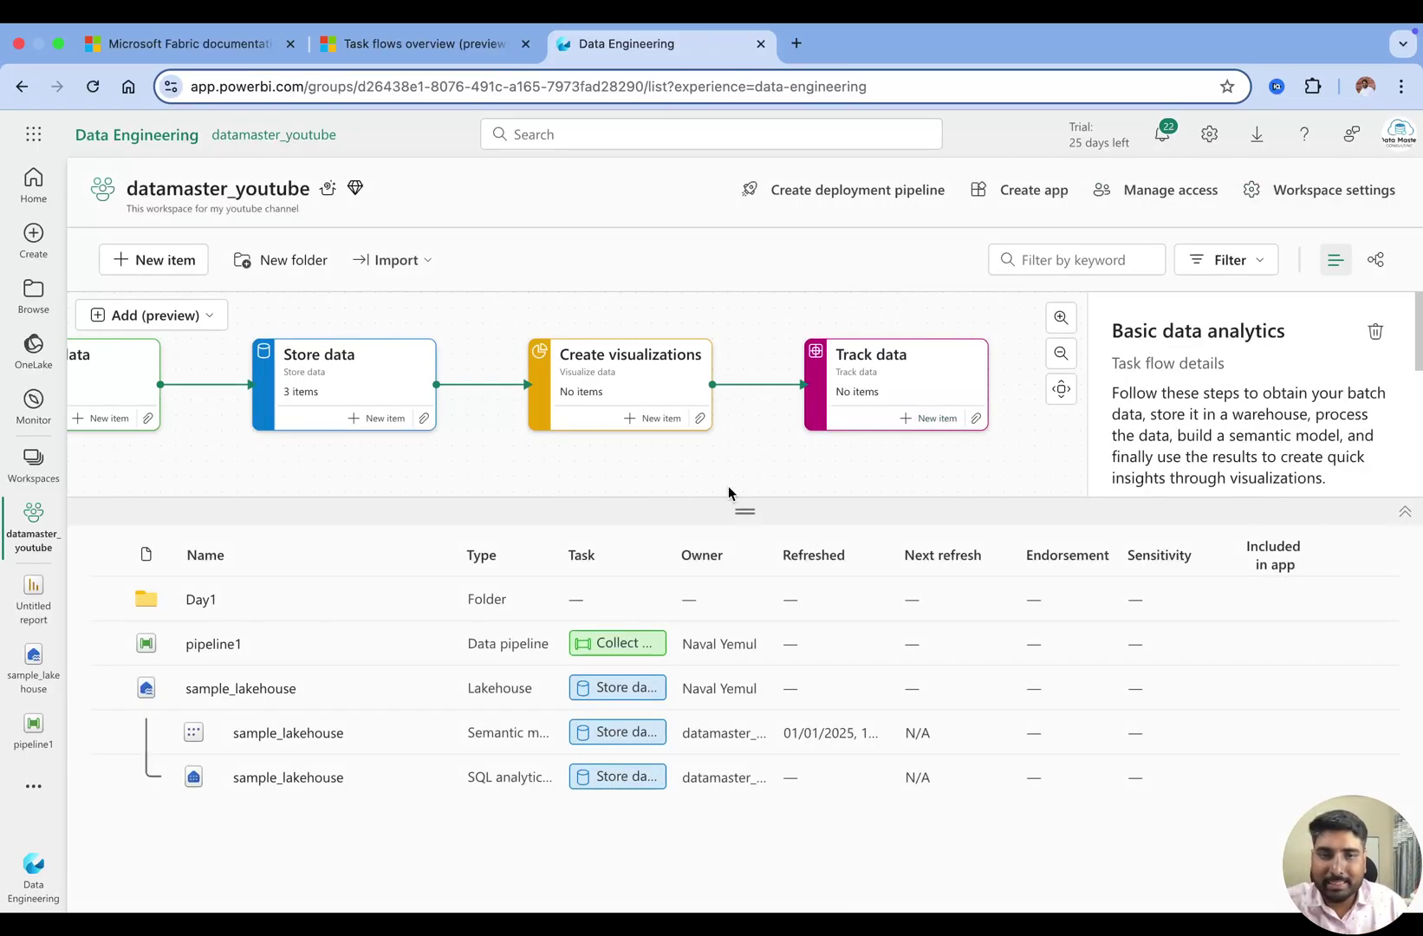
# Enlarge the task flow area above the item list and look through the task flow's details and task list
pyautogui.moveTo(742, 510); pyautogui.dragTo(763, 631)
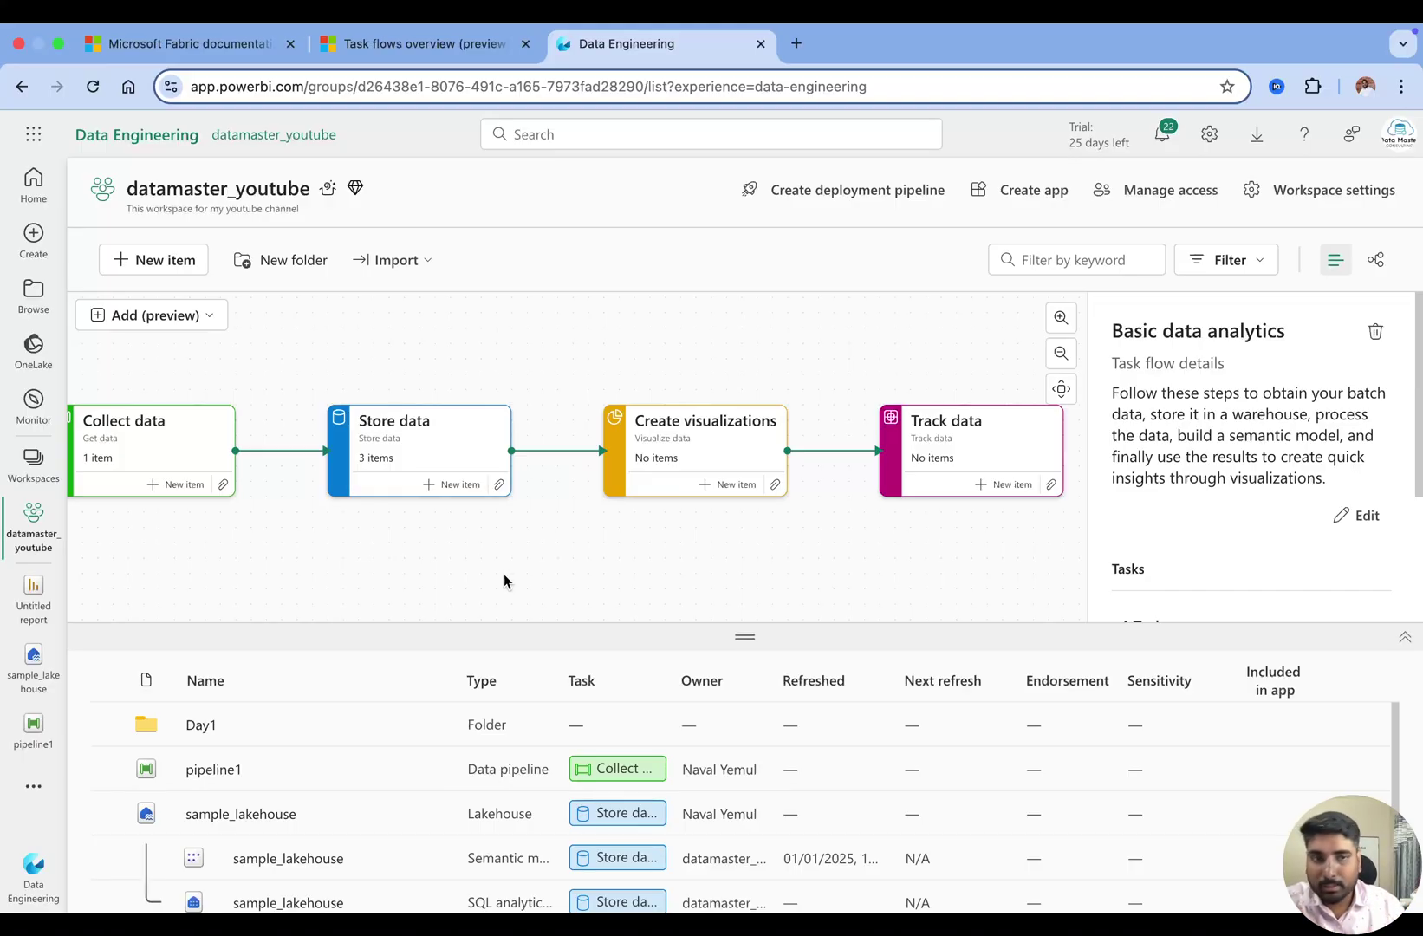
pyautogui.scroll(-2, 731, 584)
pyautogui.scroll(-3, 1204, 597)
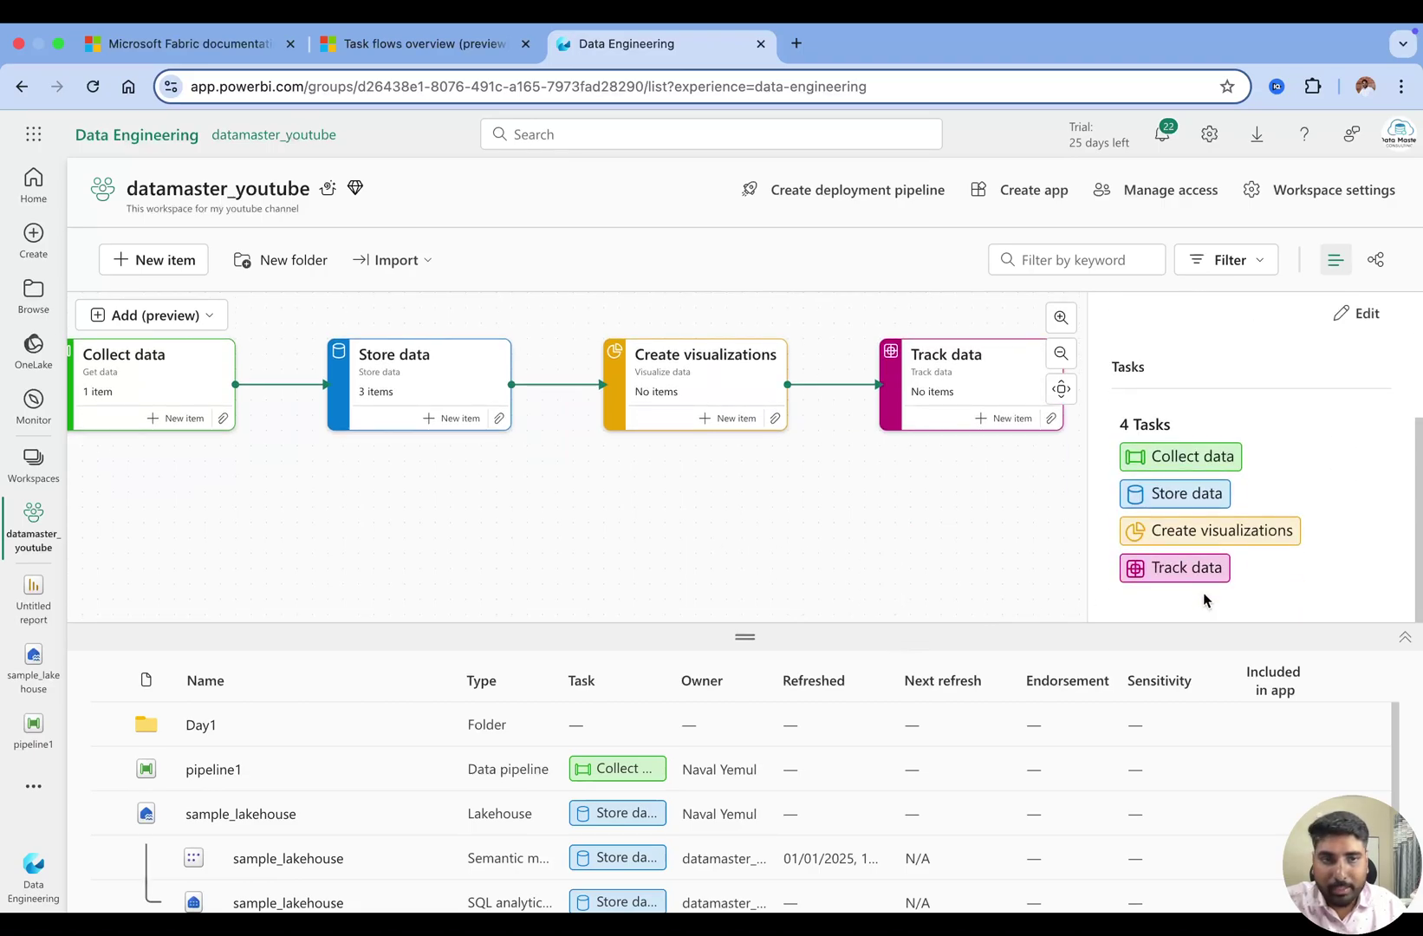
pyautogui.scroll(2, 1198, 546)
# Inspect the editable name and description of the Basic data analytics task flow, cancel the edit, and review its tasks
pyautogui.click(1358, 476)
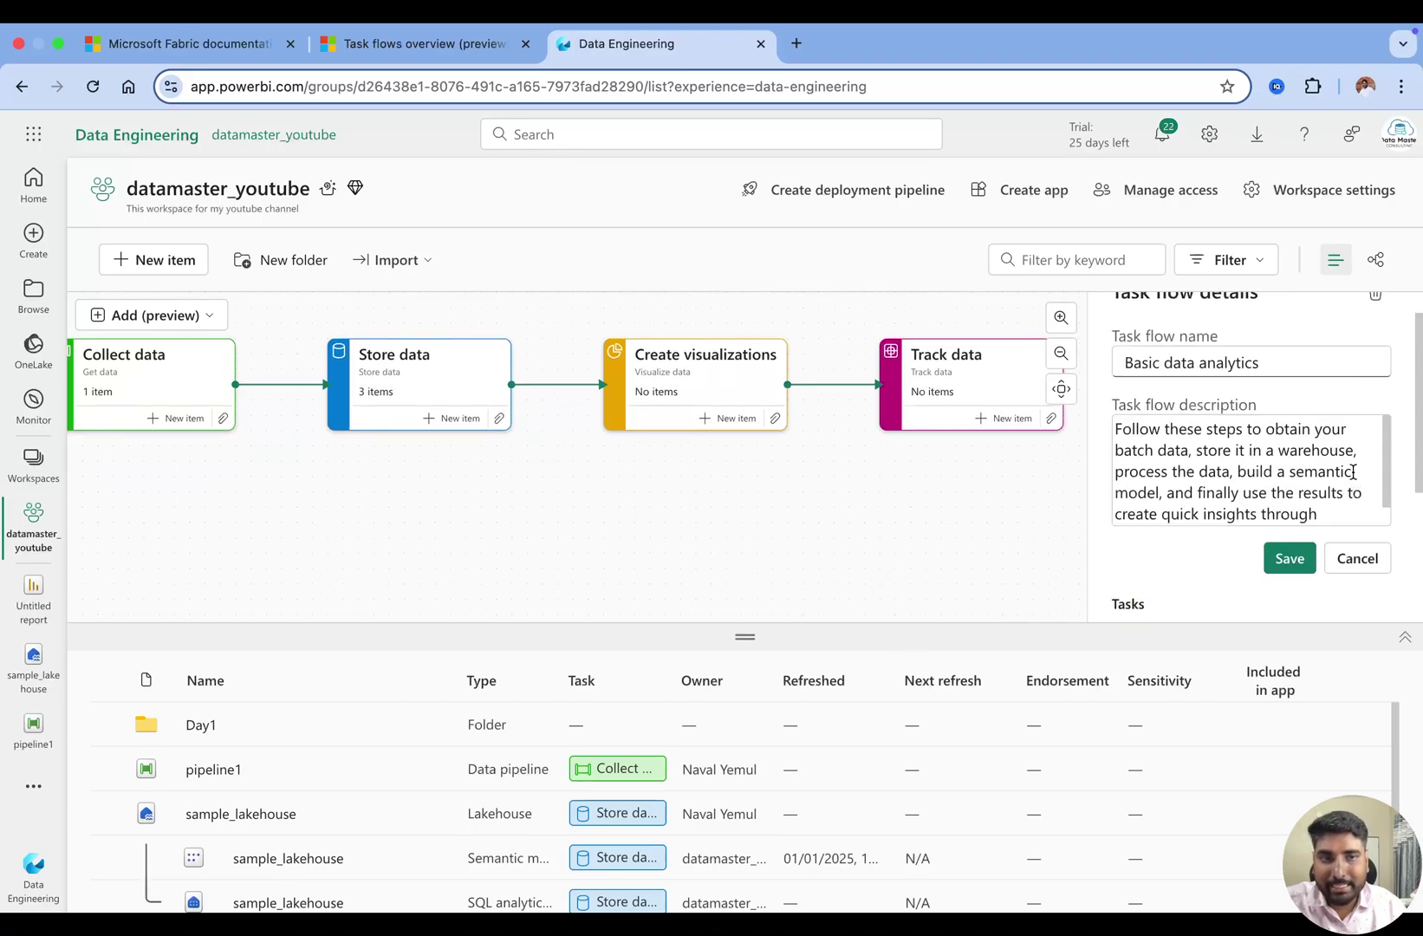
pyautogui.scroll(-1, 1354, 472)
pyautogui.click(1356, 559)
pyautogui.scroll(-1, 1201, 613)
pyautogui.scroll(-3, 932, 470)
pyautogui.scroll(3, 931, 486)
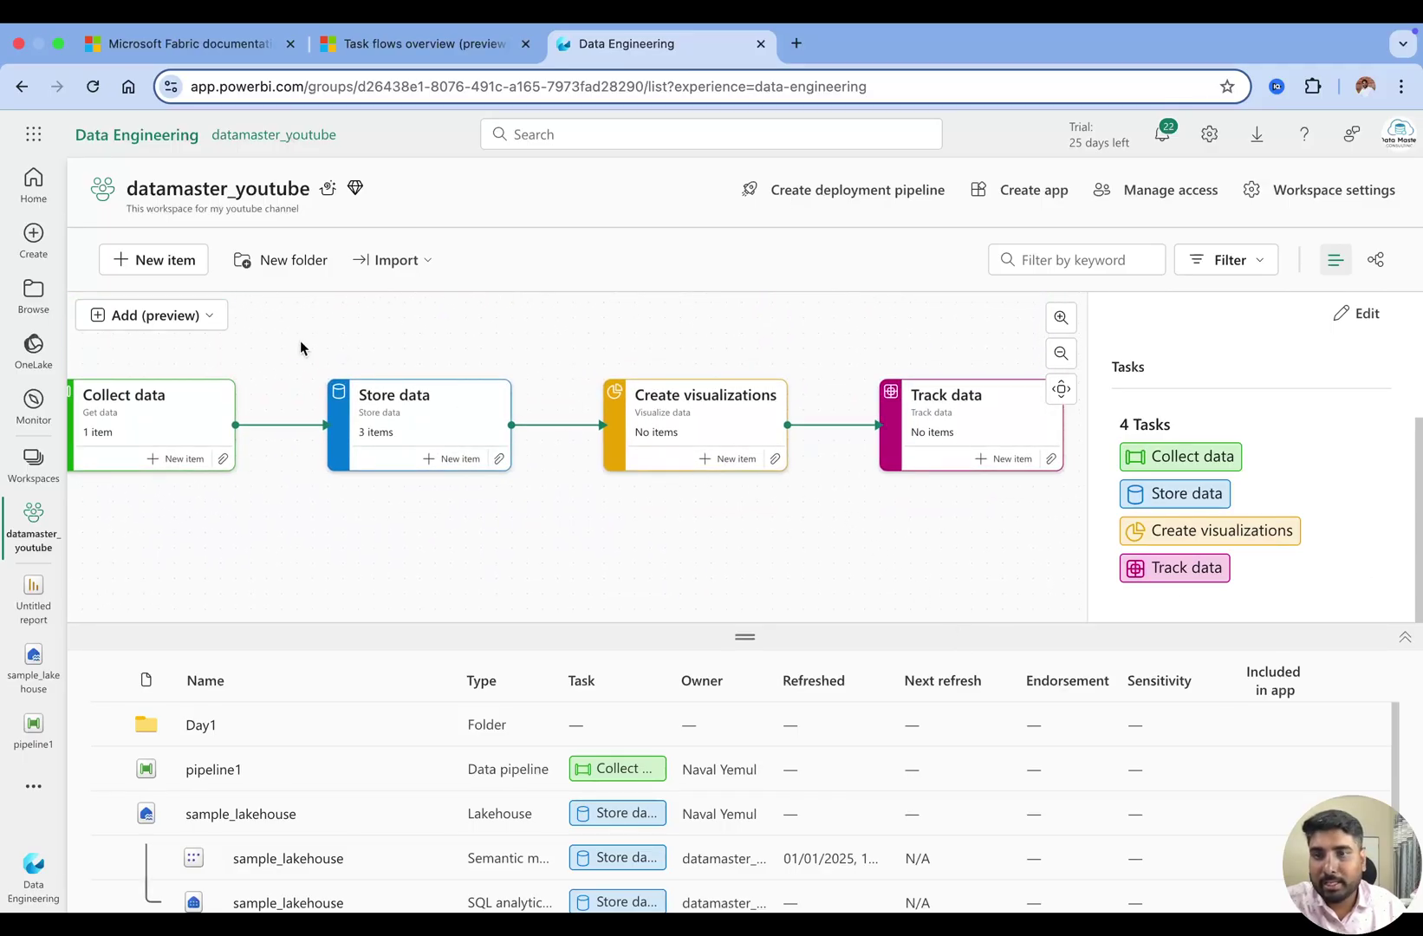
# Look through the task types and other elements that can be added to the task flow without adding any
pyautogui.click(198, 323)
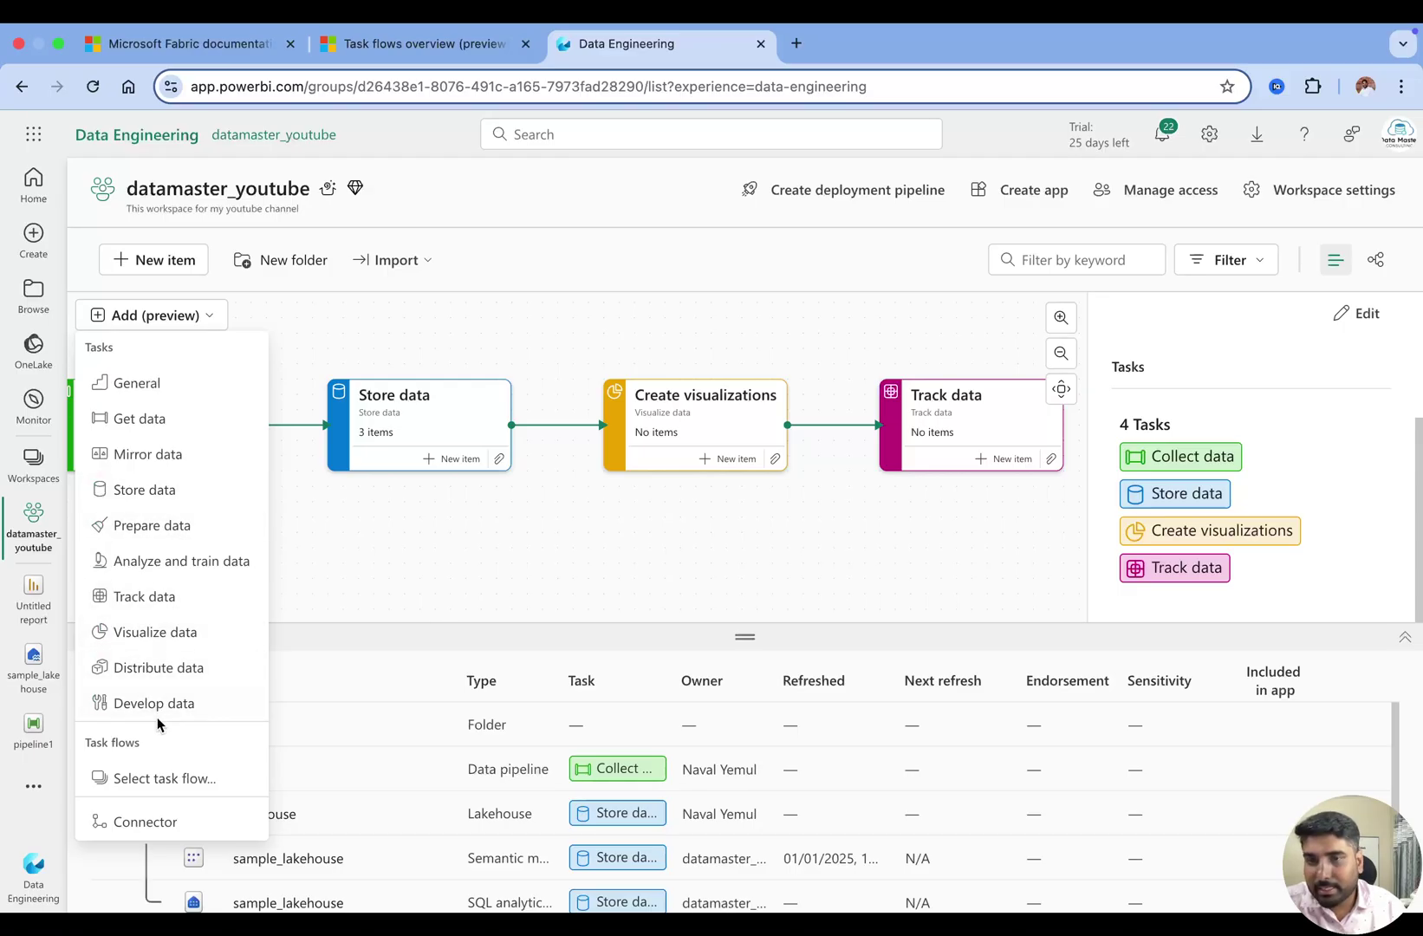
pyautogui.click(598, 563)
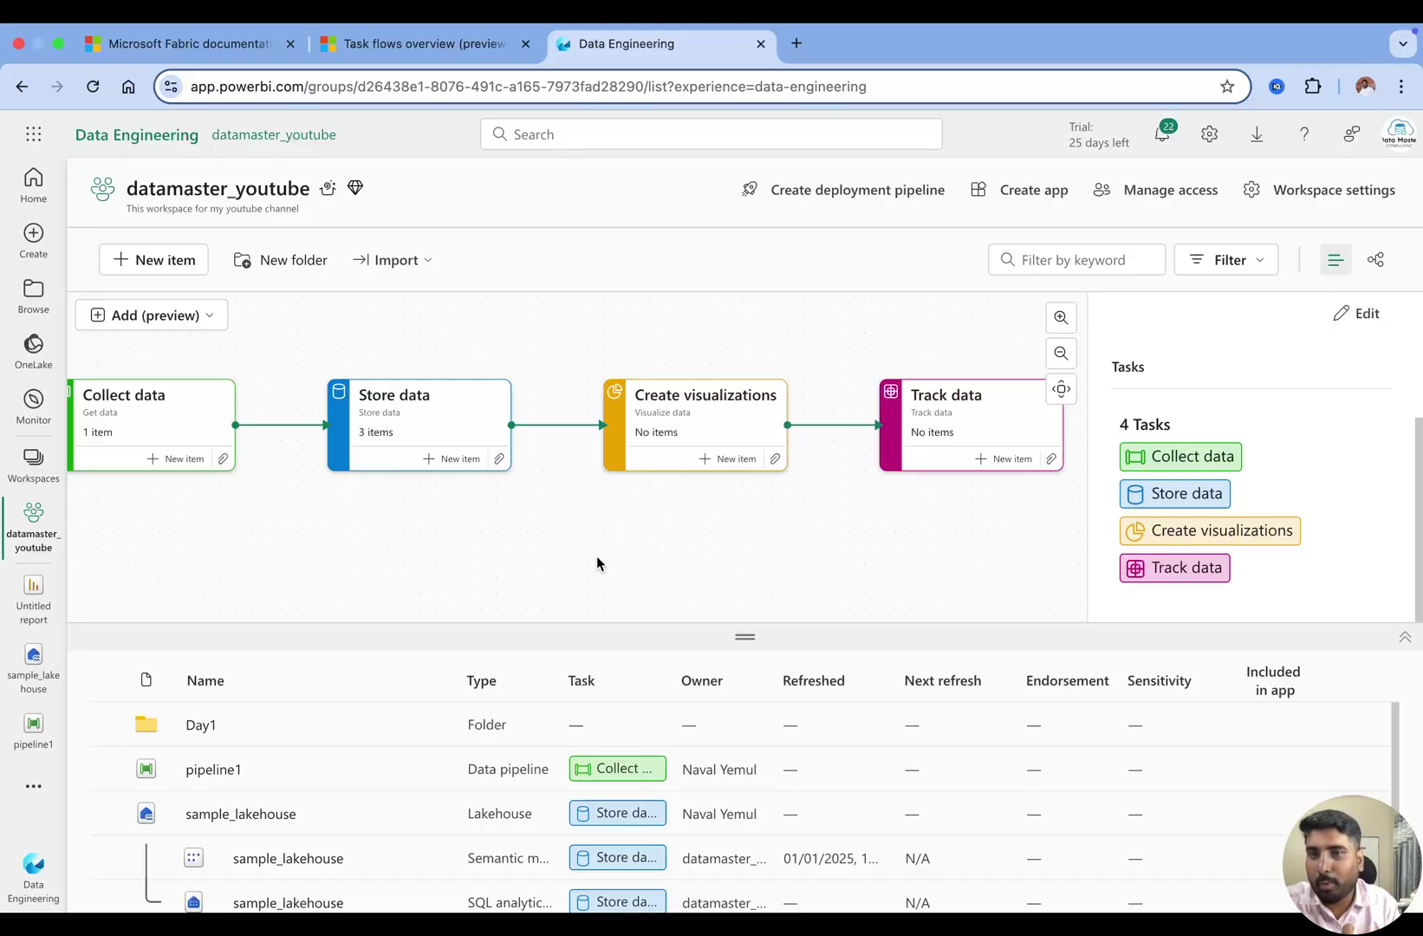
pyautogui.scroll(3, 1309, 390)
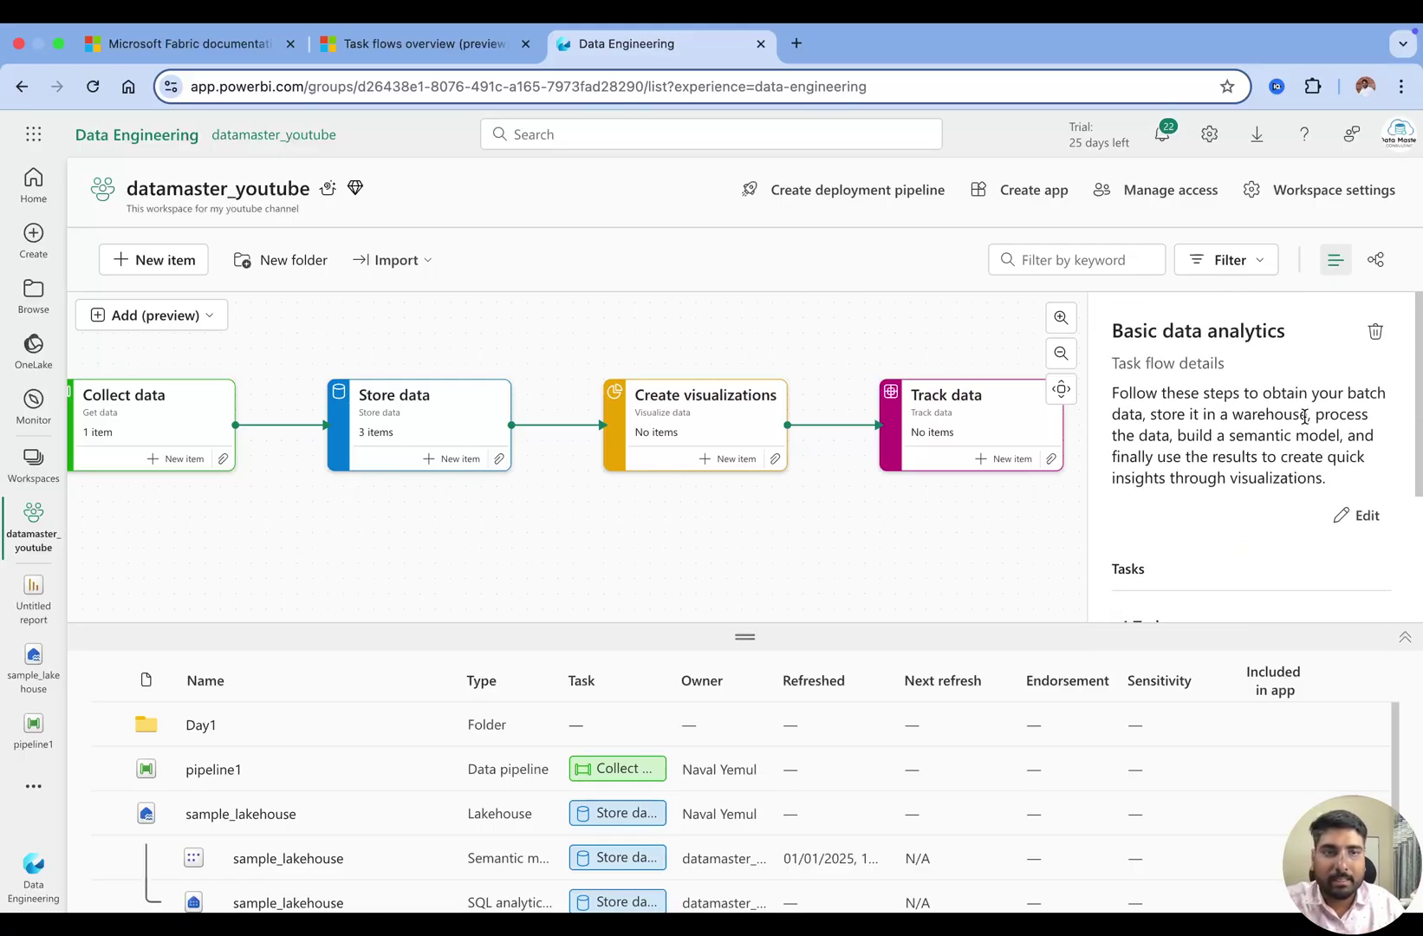